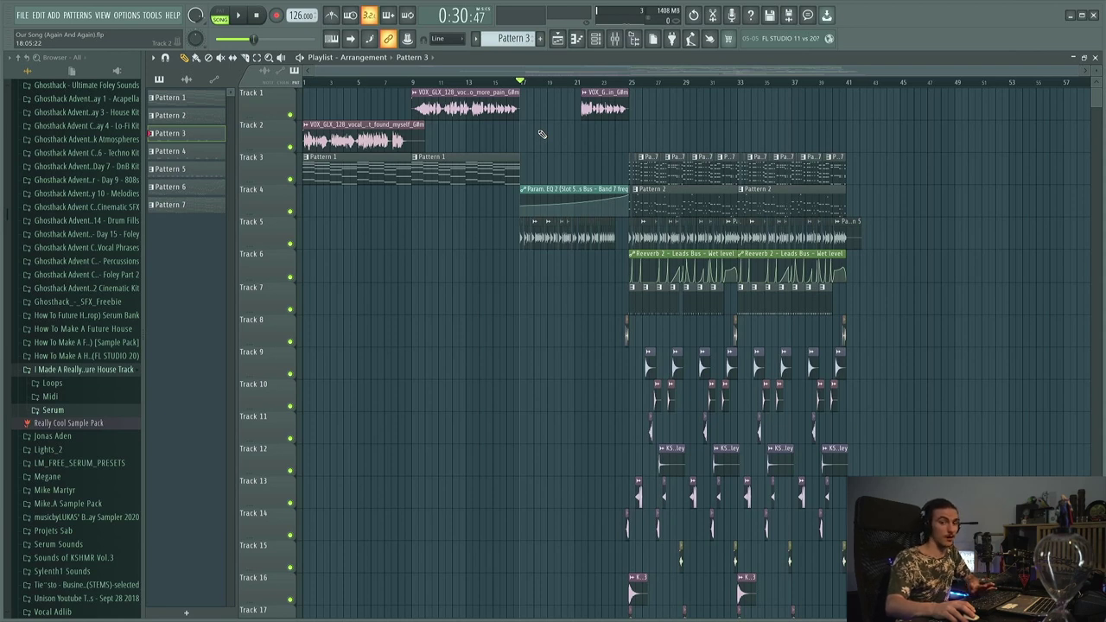
- Play the arrangement from bar 17 through the drop and examine the clips on all tracks
key(space)
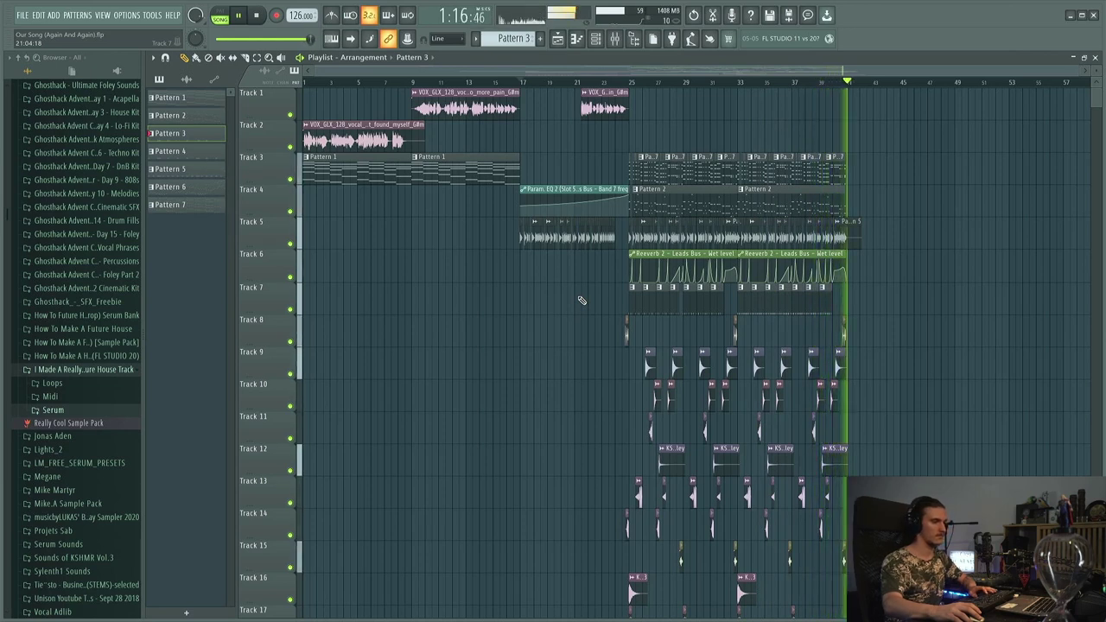
key(space)
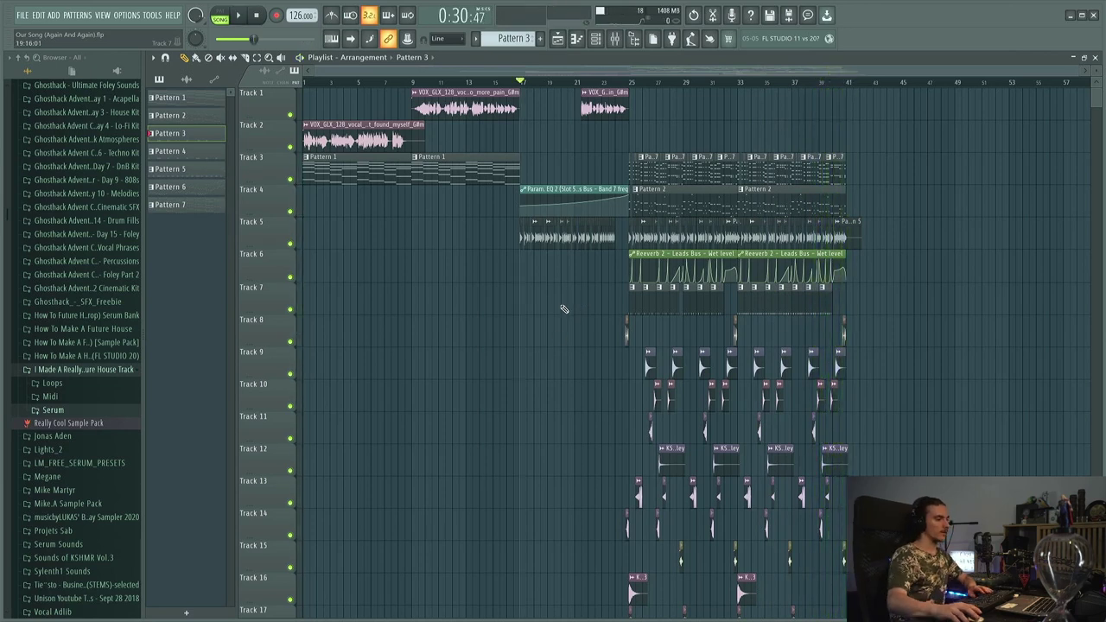
scroll(563, 308, down, 10)
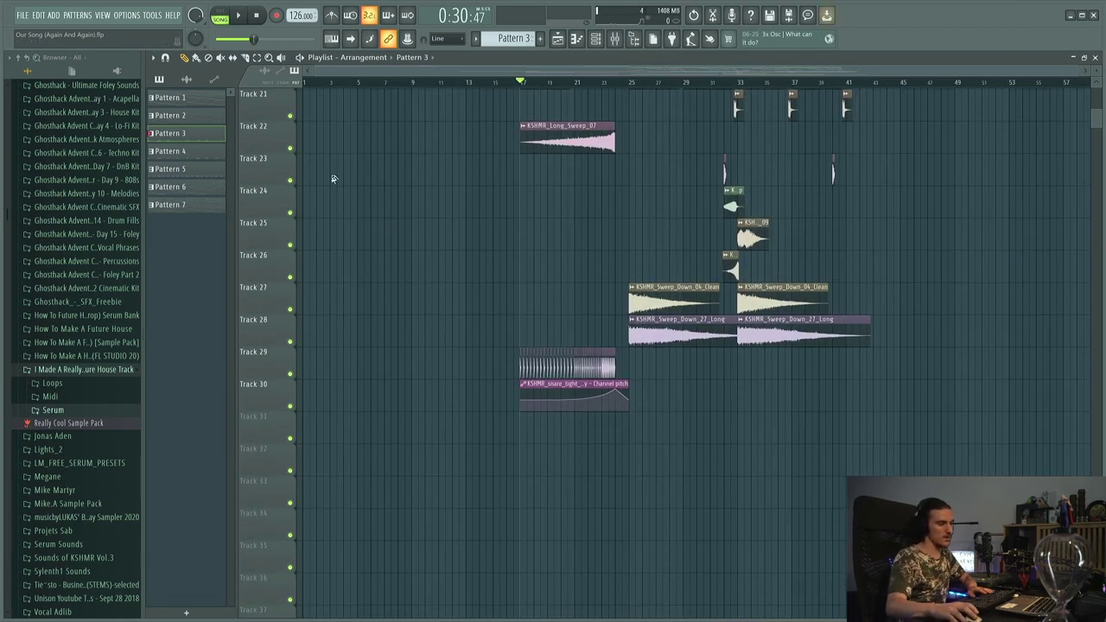
- Lower the channel volume of the wet "found myself" vocal hook clip to 62% and stop playback
scroll(408, 369, up, 10)
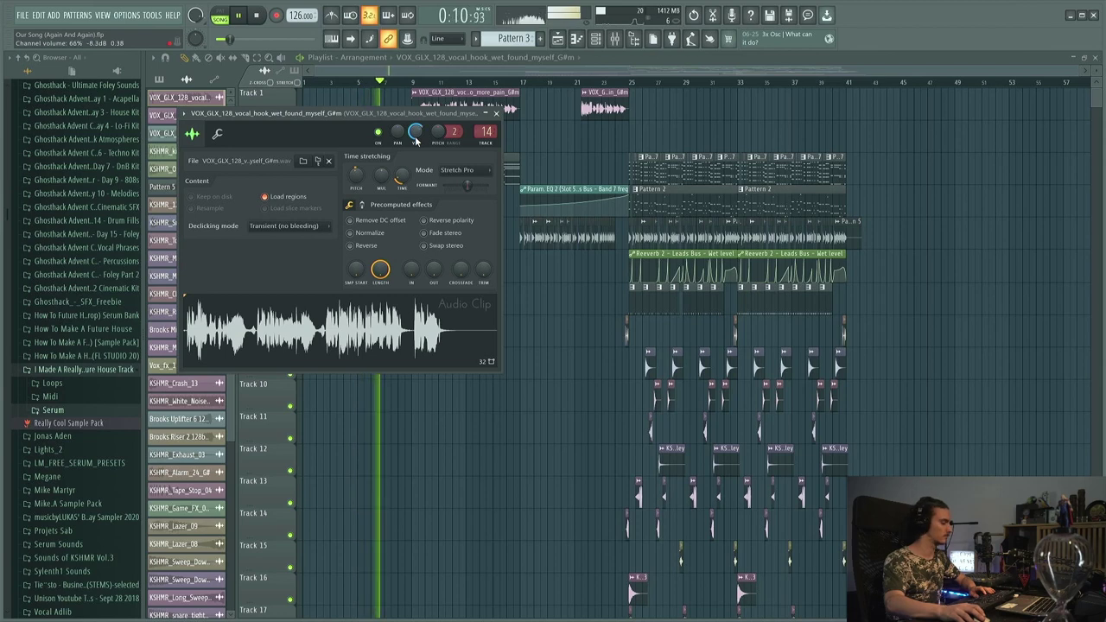
key(space)
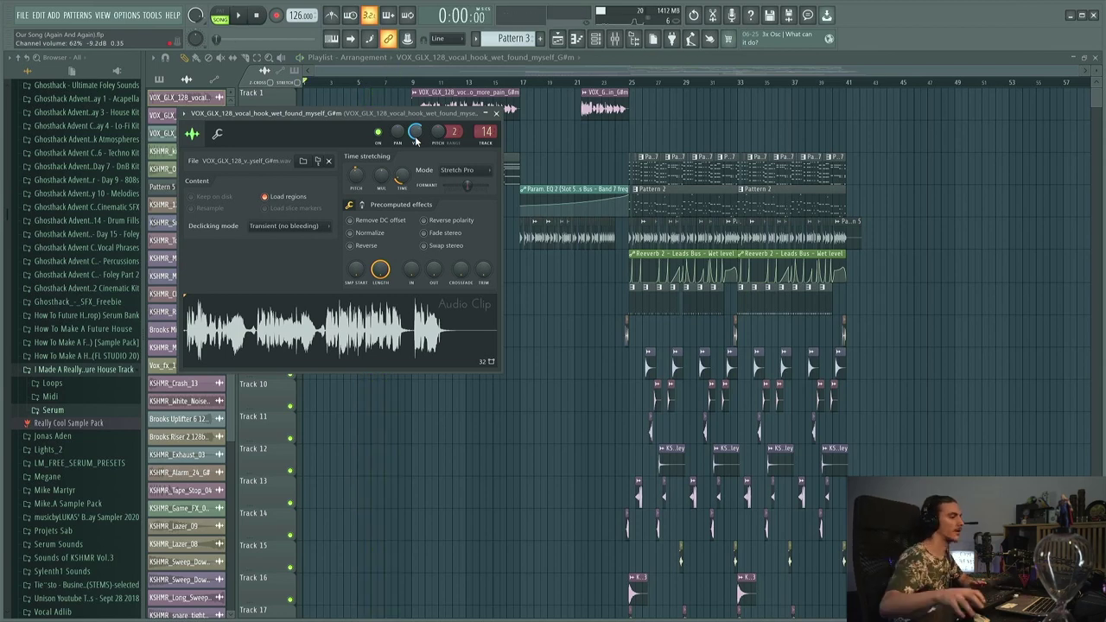
key(Escape)
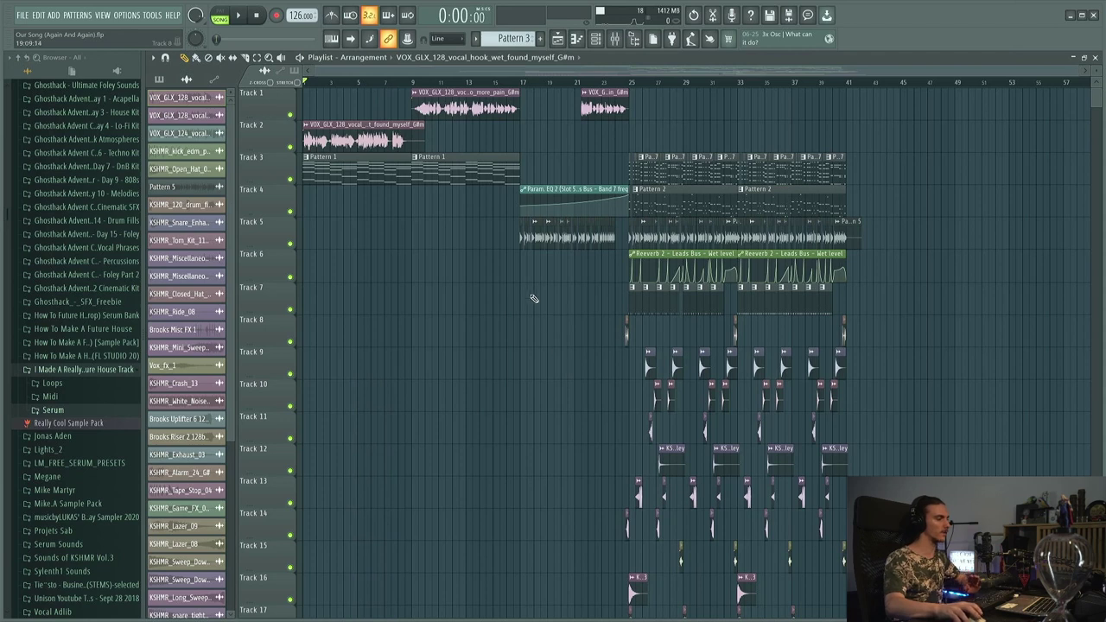
- Add an empty track above the Pattern 1 track and place copies of both vocal hook clips on Track 2
right_click(264, 173)
click(286, 382)
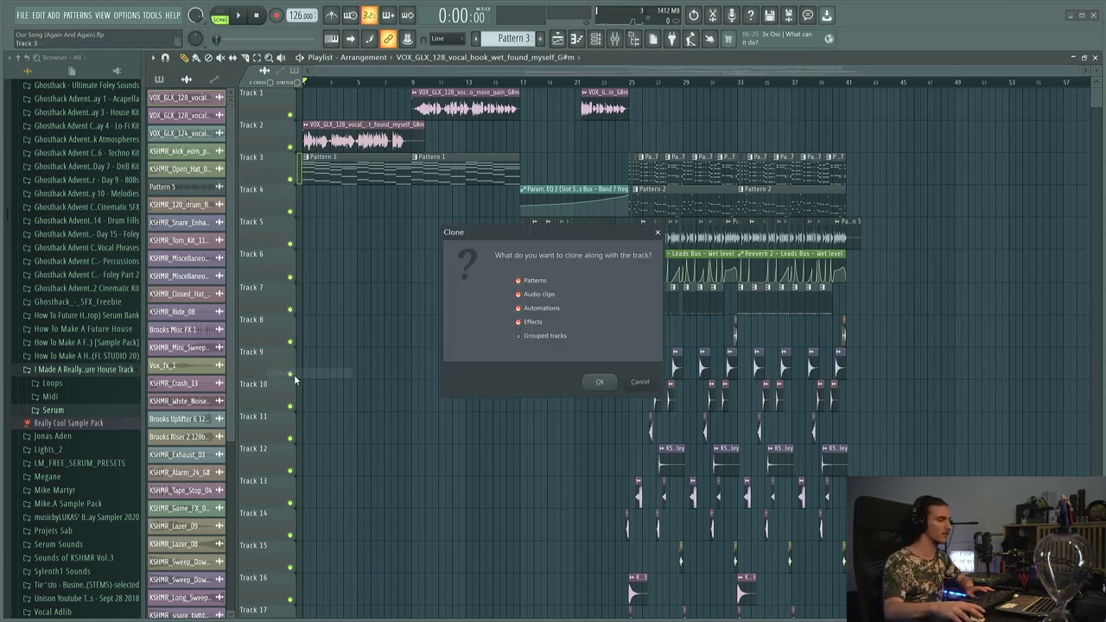
key(Return)
click(361, 144)
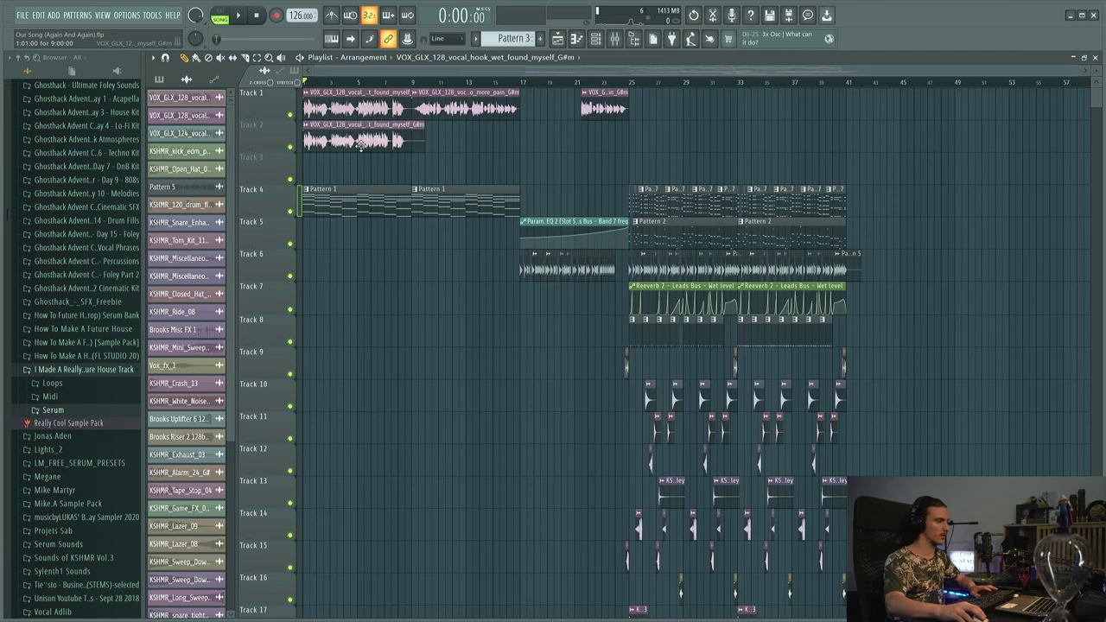
click(414, 140)
- Load Vocodex into the first effect slot of the empty mixer Insert 32
click(615, 38)
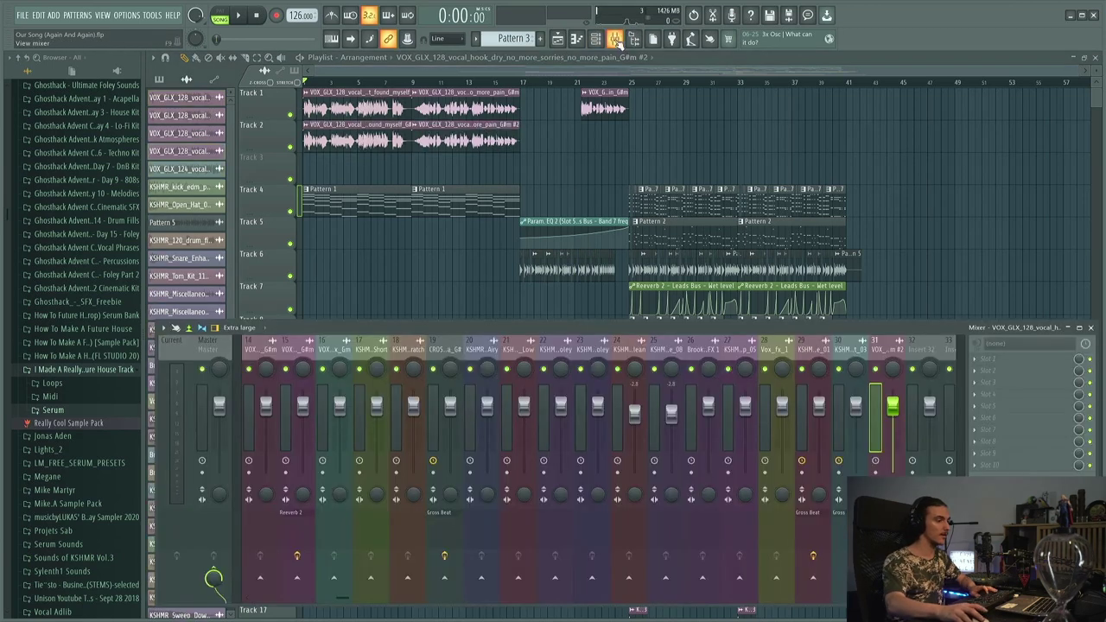
scroll(775, 348, down, 6)
click(484, 343)
click(990, 362)
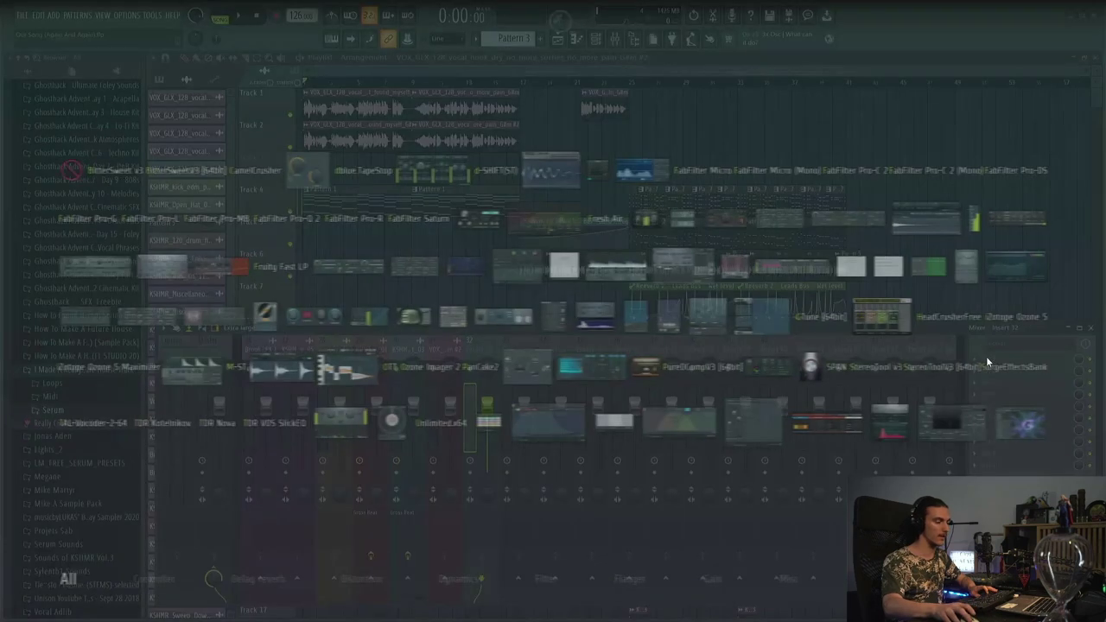
- Add a new Serum instance to the channel rack and route it to mixer track 33
click(576, 40)
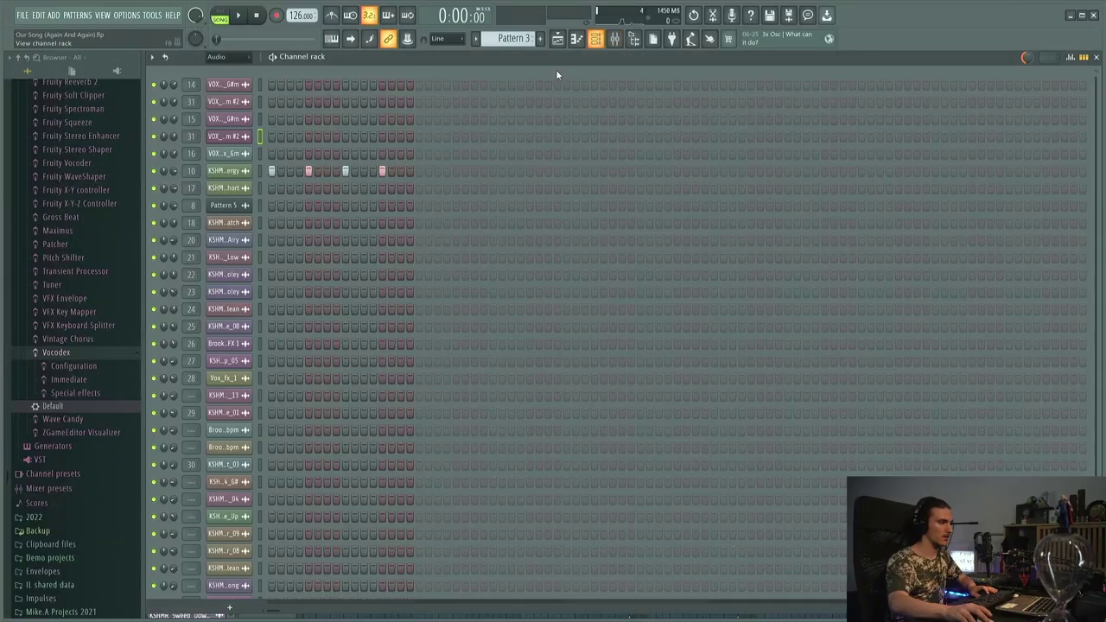
scroll(236, 67, down, 1)
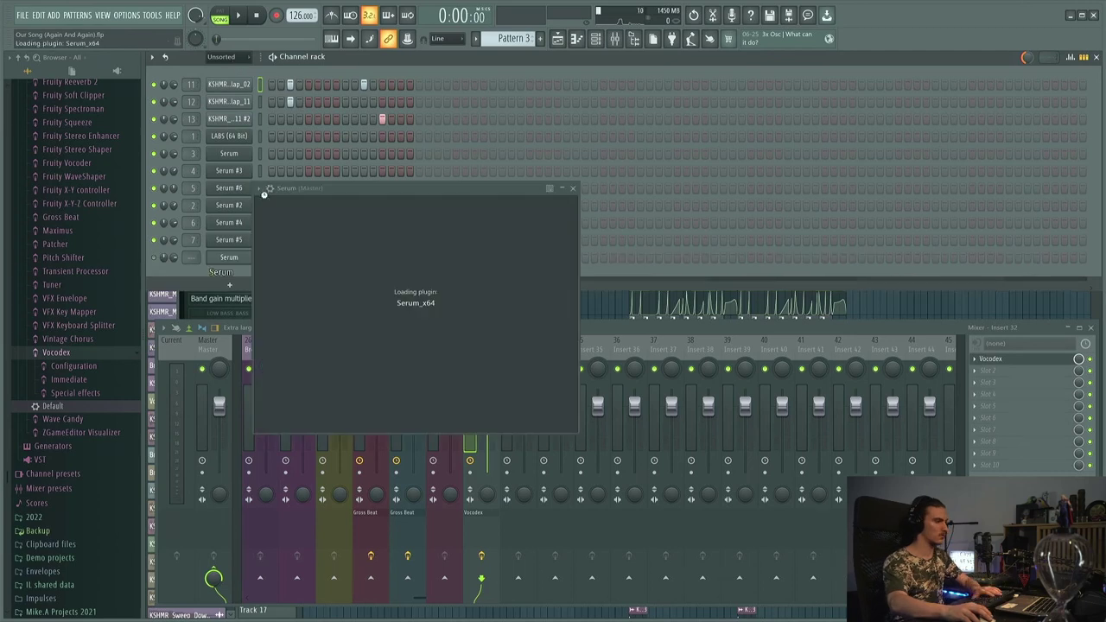
scroll(220, 56, up, 1)
scroll(513, 38, up, 2)
- Enter the descending notes D5, C5, A#4 and G4 twice in Pattern 8 for the new Serum channel
scroll(517, 41, down, 1)
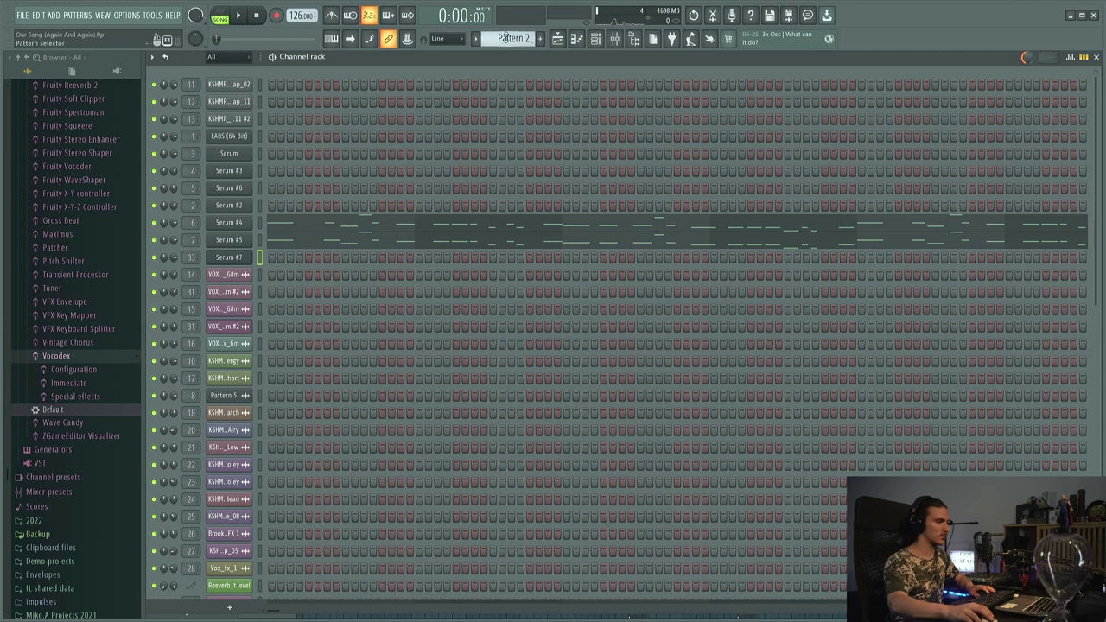
scroll(506, 38, up, 1)
double_click(470, 142)
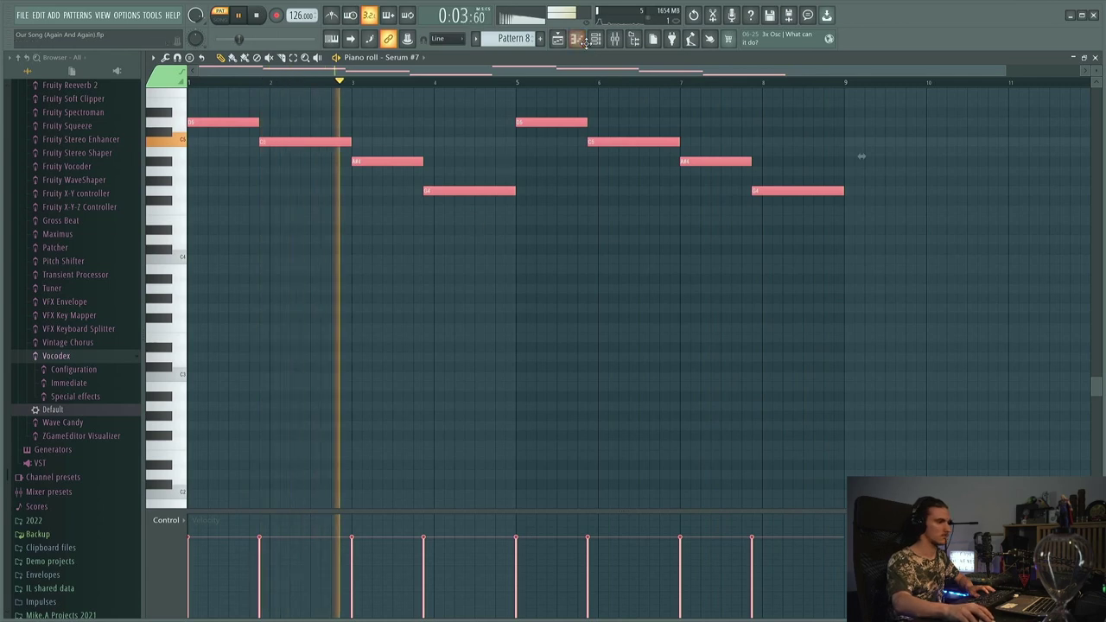
- Arrange Pattern 8 on Track 3 beneath the vocal clips and play the song from the start to hear the vocoder
key(F5)
click(309, 84)
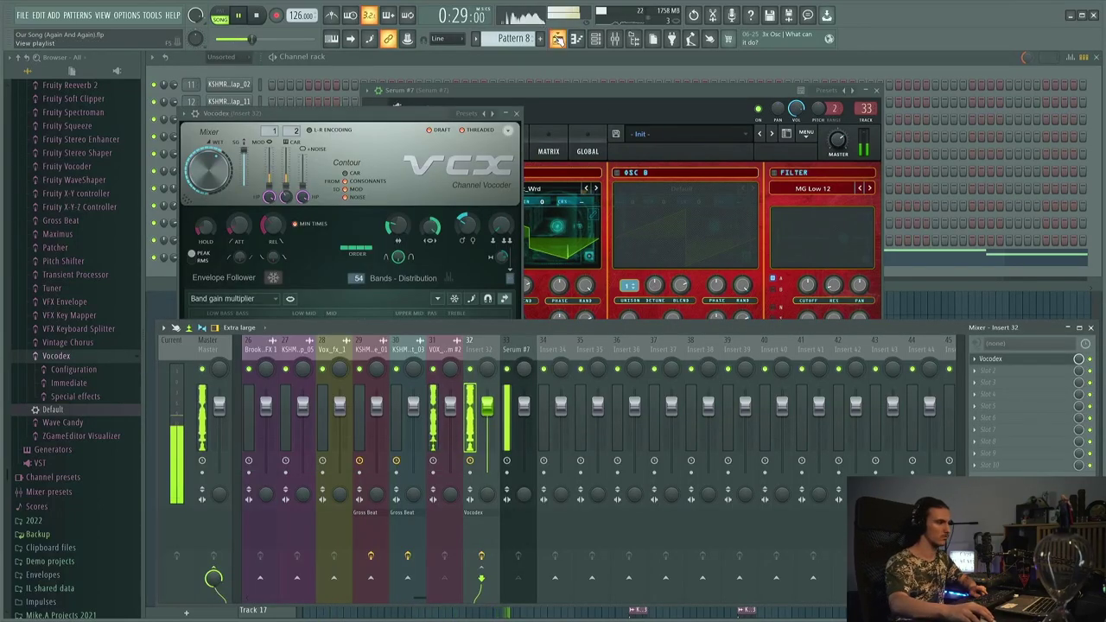
click(558, 40)
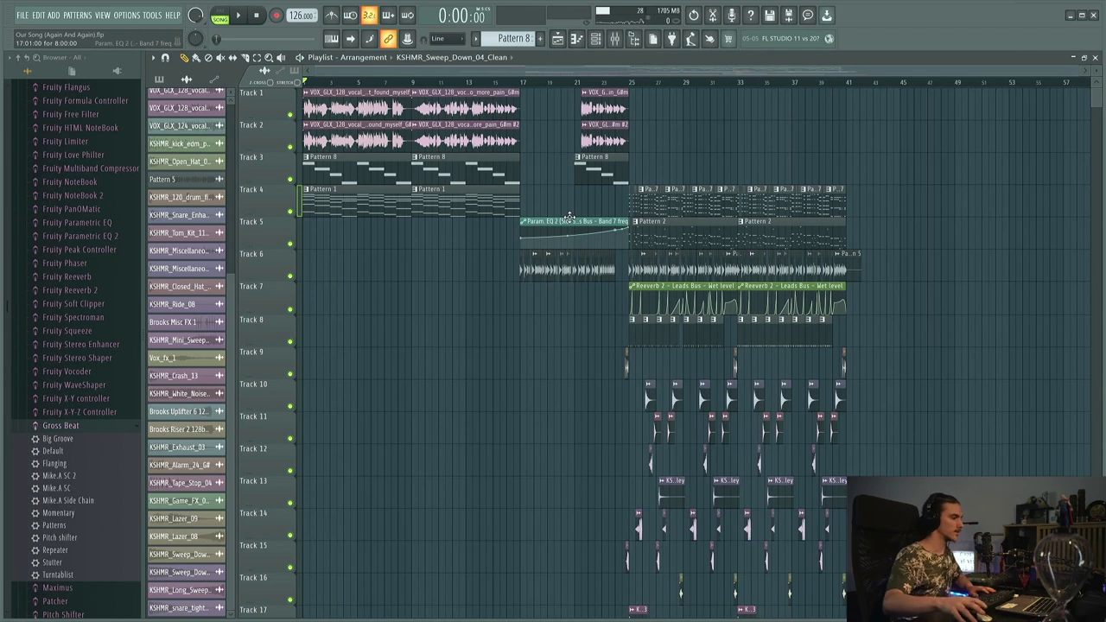
- Adjust the mix amounts of the effects in Serum #9's FX section
drag(381, 221, 417, 210)
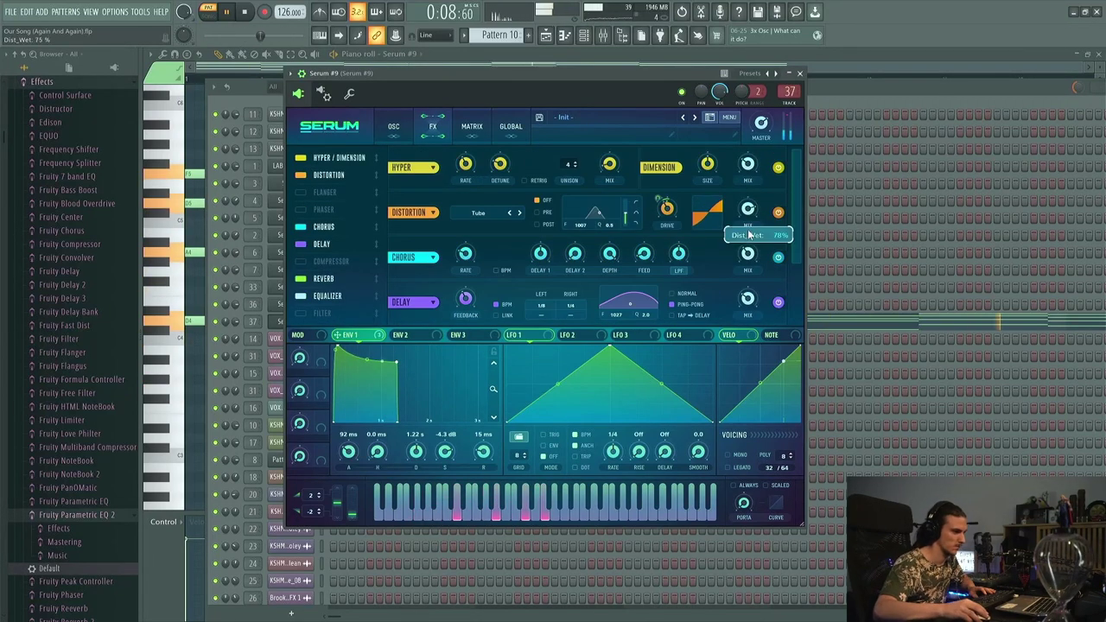
drag(745, 245, 746, 251)
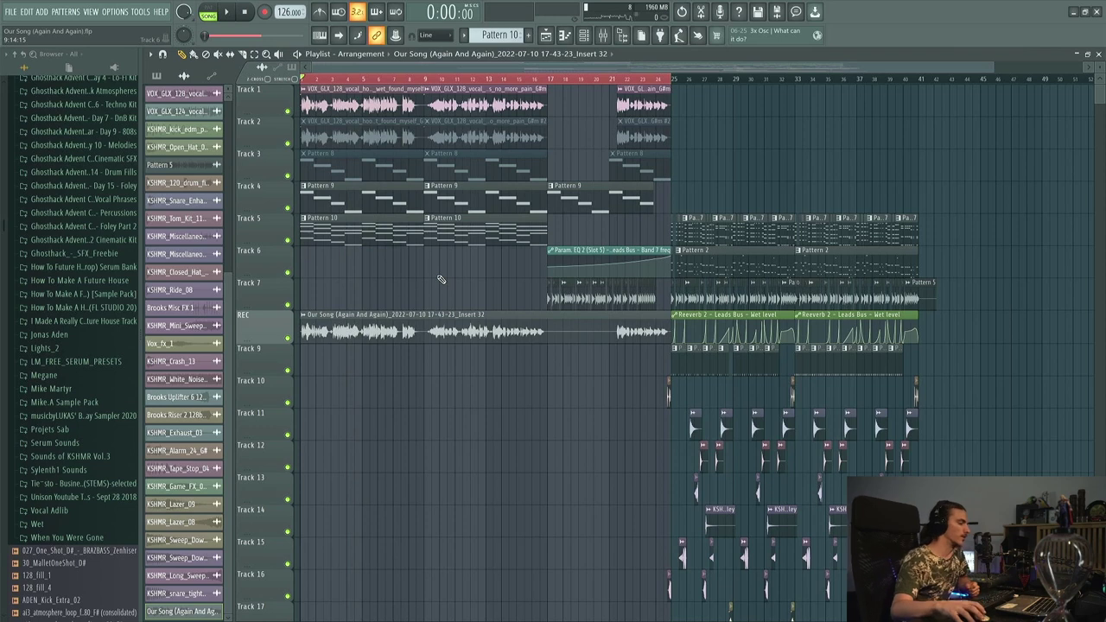
scroll(441, 283, down, 10)
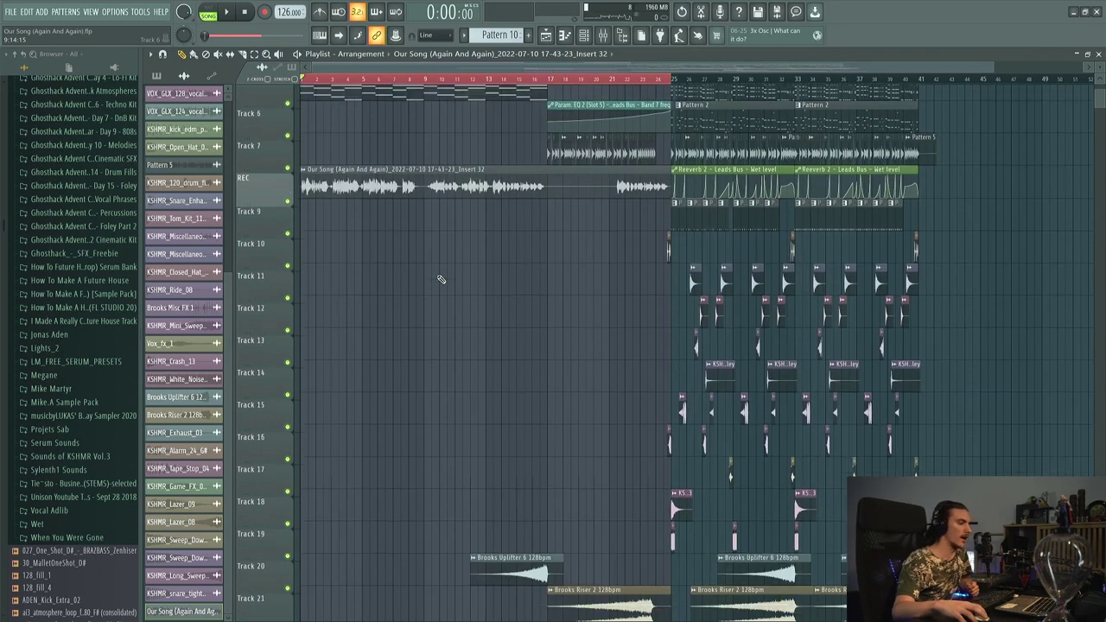
scroll(441, 279, up, 6)
scroll(440, 279, down, 10)
scroll(441, 279, up, 10)
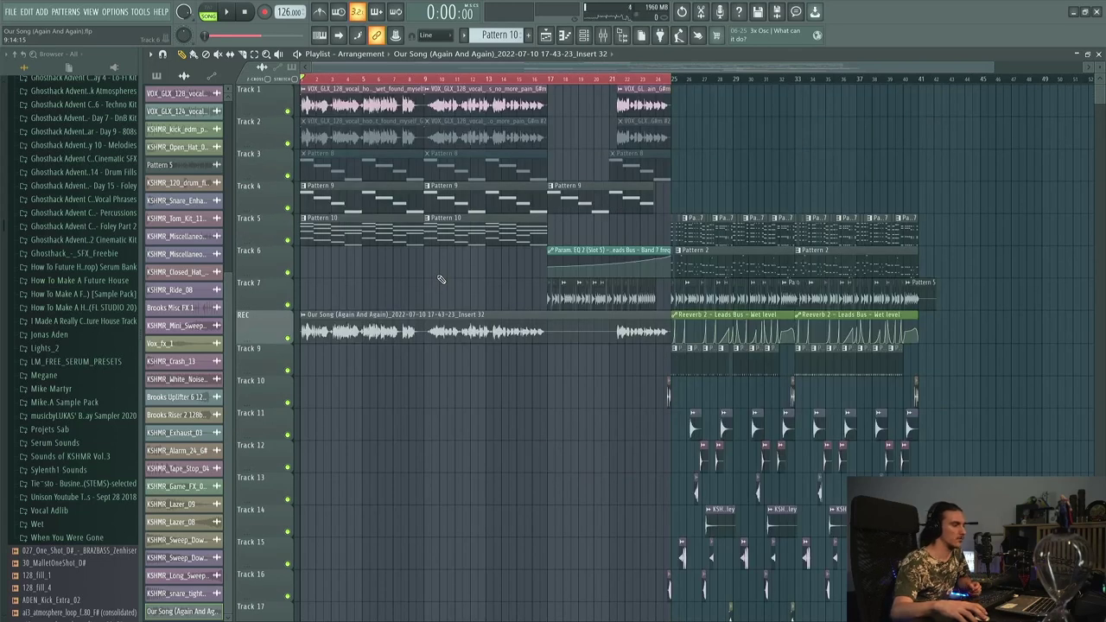
- Place KSHMR_Break_Beat_Loop_03_128 from Sounds of KSHMR Vol.3 on Track 9 from bar 9 to bar 17 and play it
scroll(96, 462, down, 1)
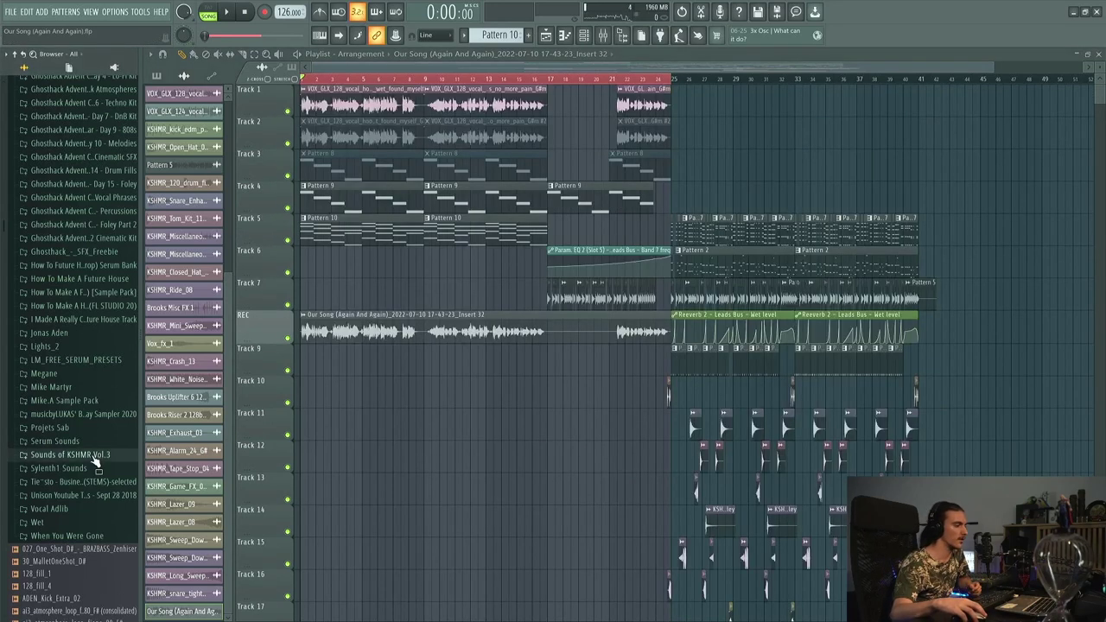
click(95, 455)
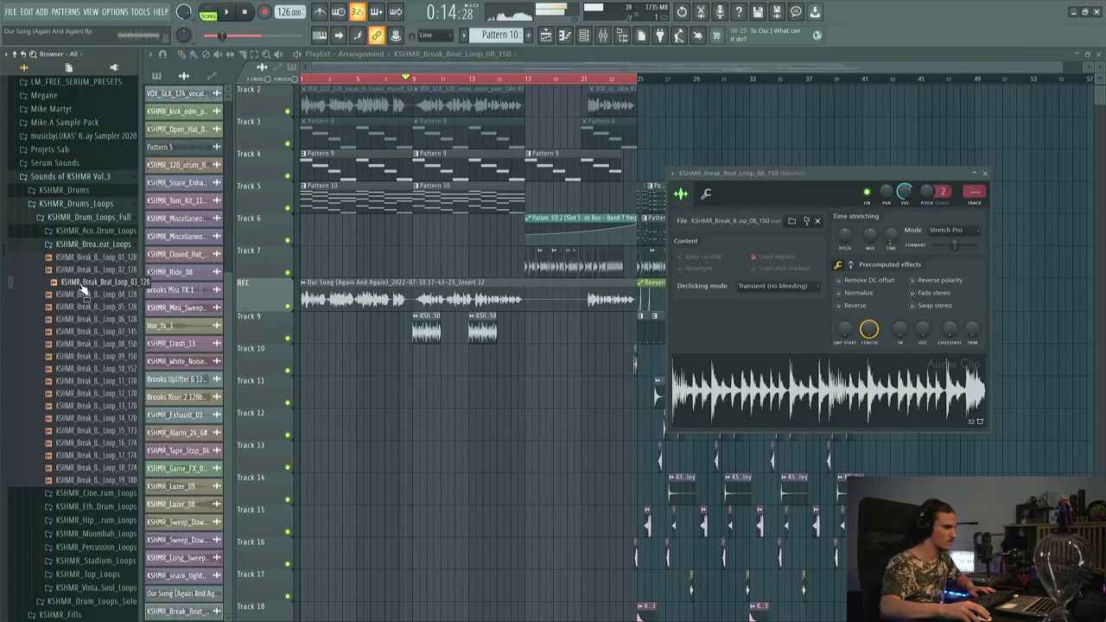
drag(84, 290, 428, 328)
key(space)
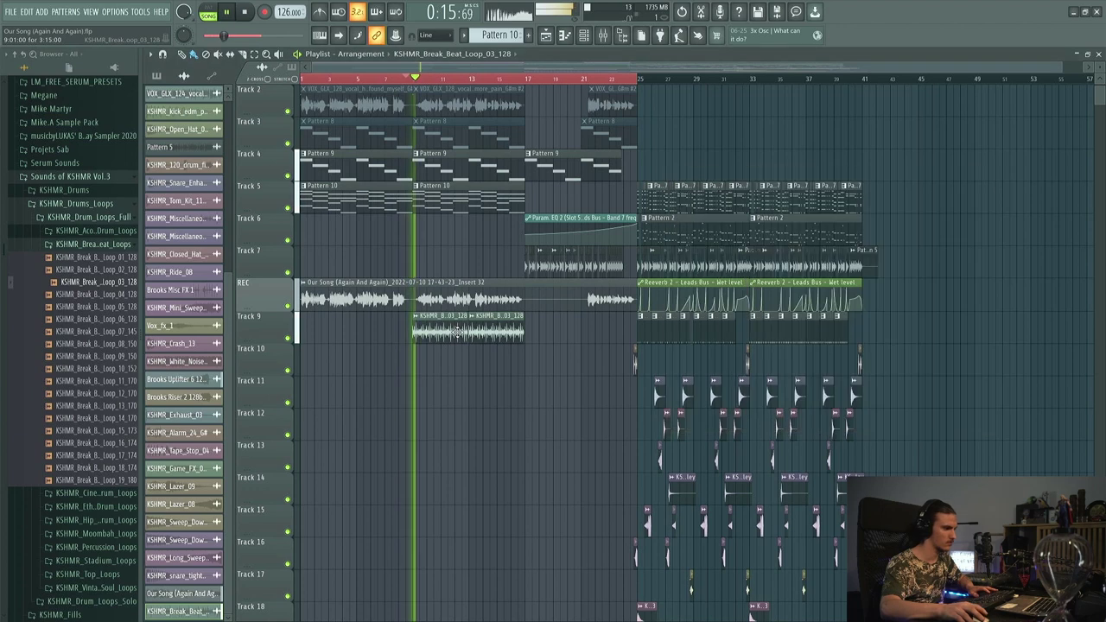
double_click(518, 332)
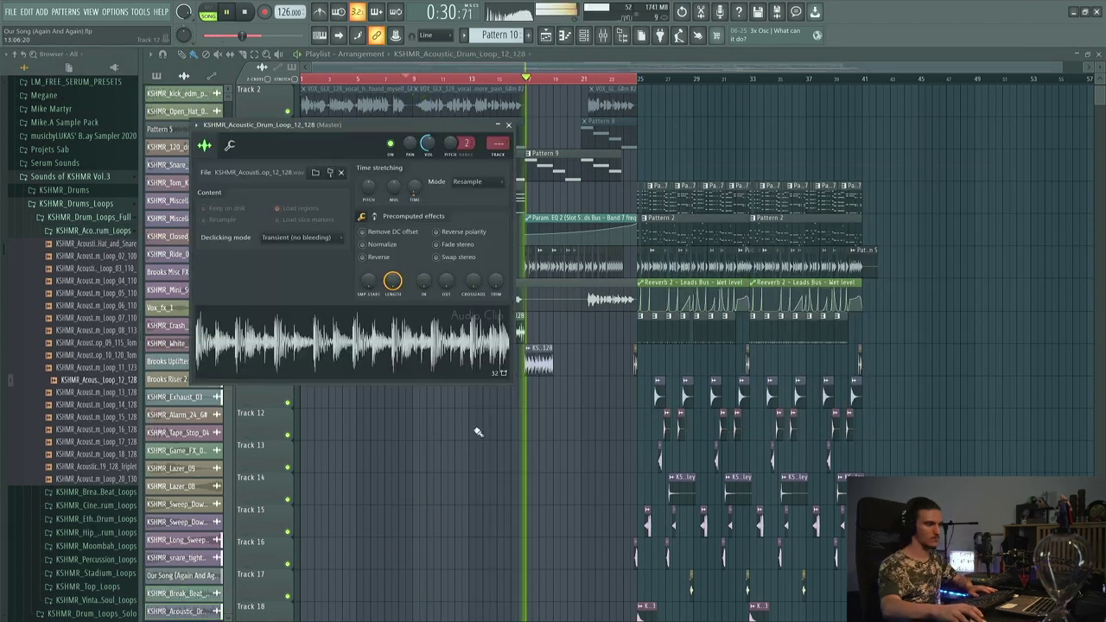
- Repeat the KSHMR_Acoustic_Drum_Loop_12_128 clip along Track 10 from bar 17
key(Escape)
click(566, 359)
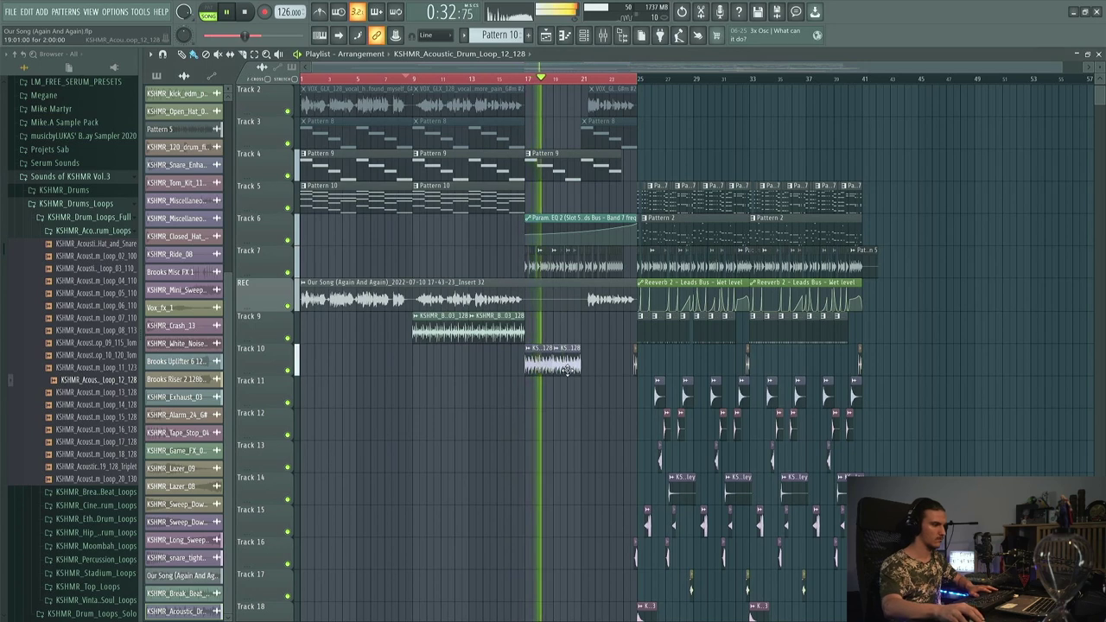
key(ctrl+b)
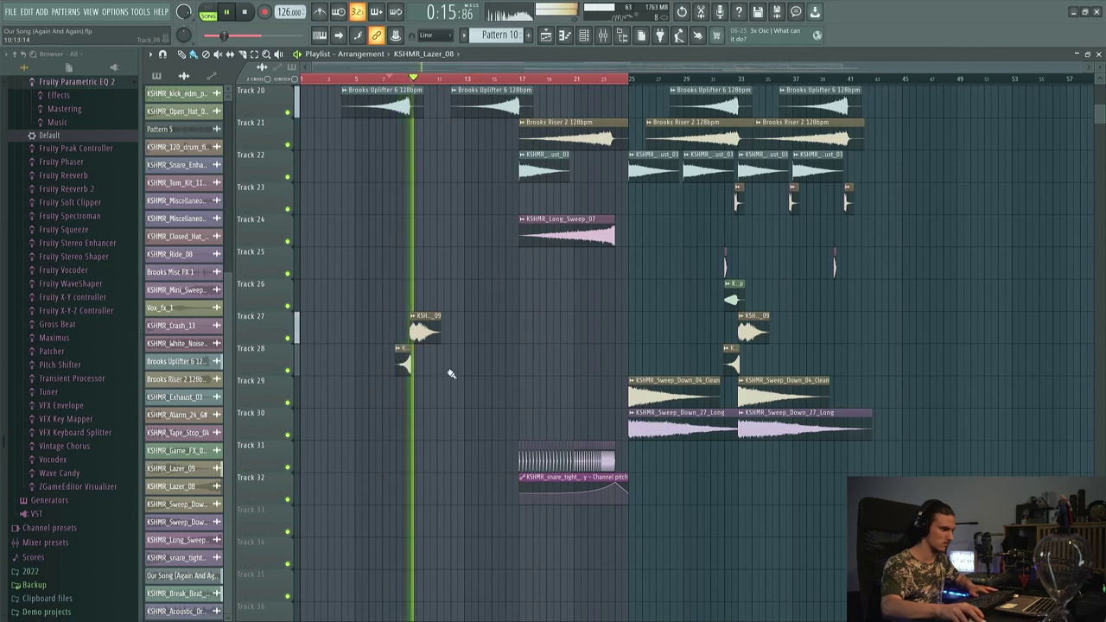
- Shift the arrangement slightly later and place KSHMR_Impact_with_Sweep_05 on Track 11 so it leads into the first clips
key(space)
scroll(364, 296, up, 3)
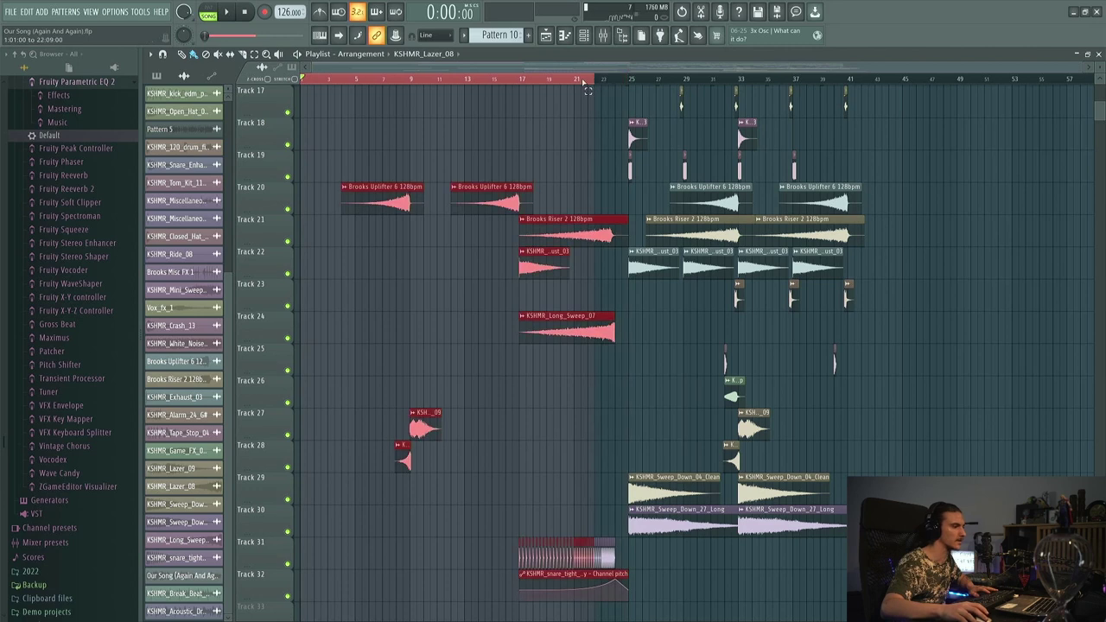
scroll(493, 375, down, 1)
drag(97, 540, 331, 429)
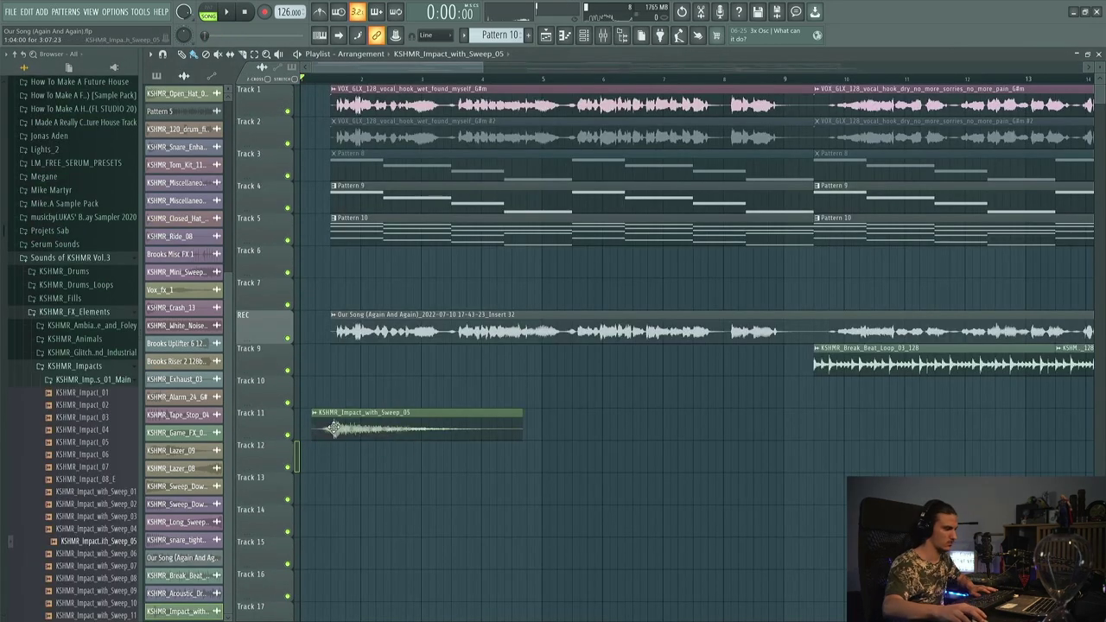
- Adjust the volume of the KSHMR_Sub_Drop_14_G# clip at bar 17 on Track 12 and lengthen the clip
key(space)
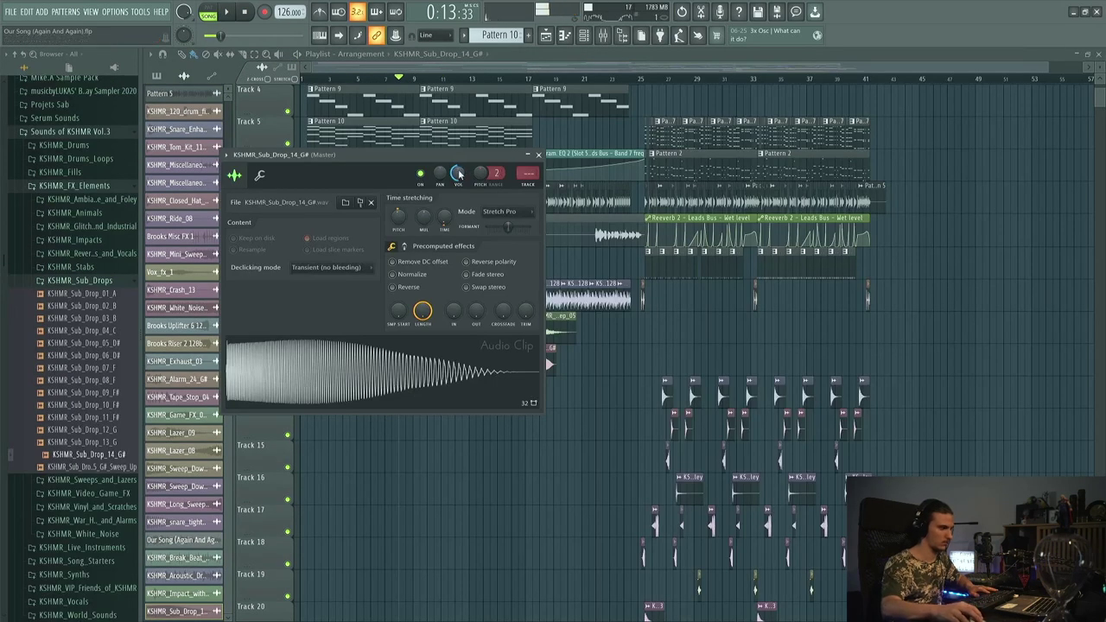
key(Escape)
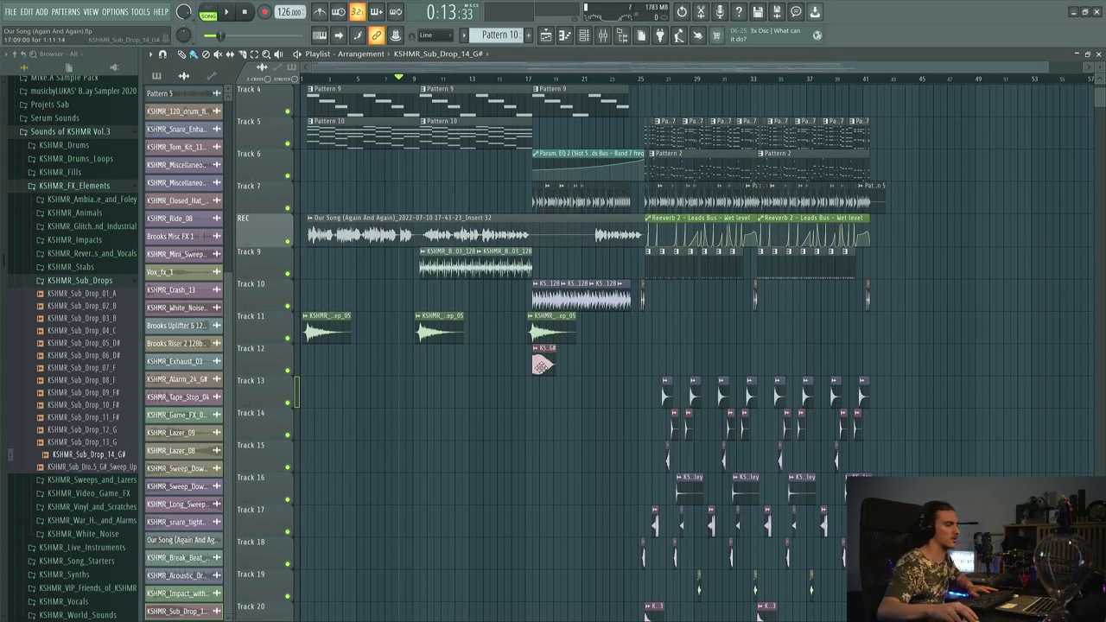
double_click(539, 363)
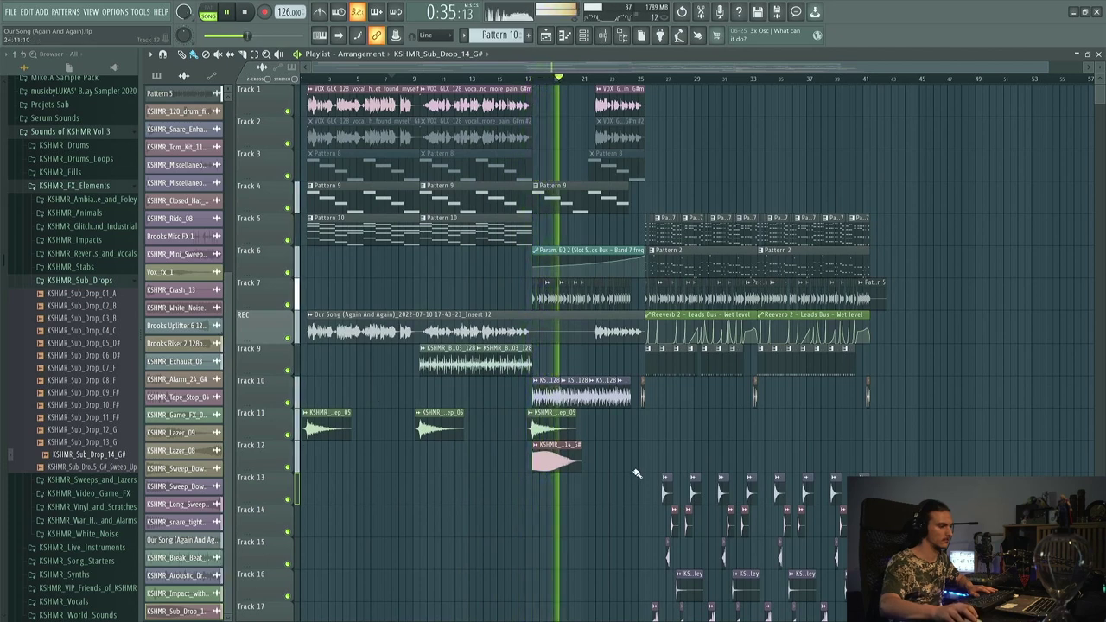
- Select bars 17 to 25 and create a rising automation clip for the band 1 frequency of Serum #8's Fruity Parametric EQ 2
drag(532, 78, 640, 87)
key(space)
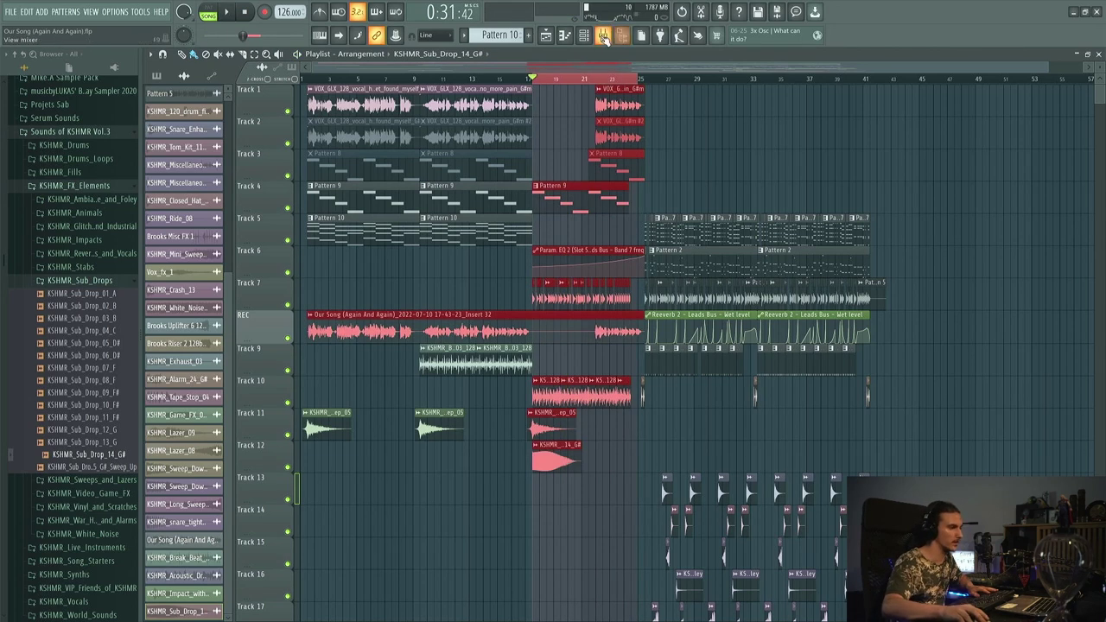
click(604, 36)
right_click(498, 298)
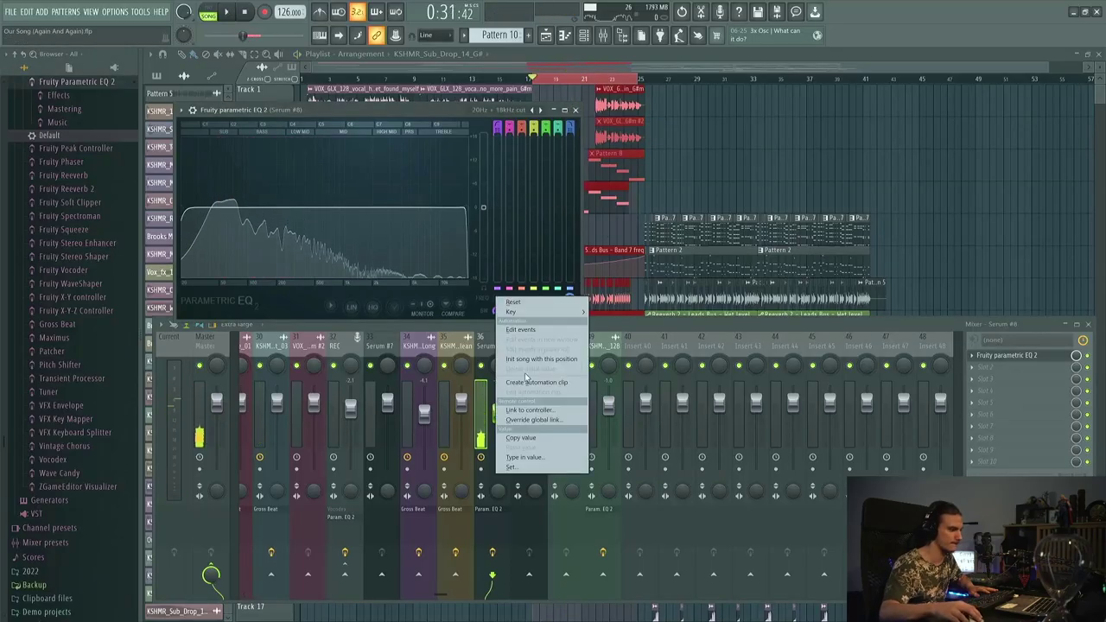
click(529, 382)
key(space)
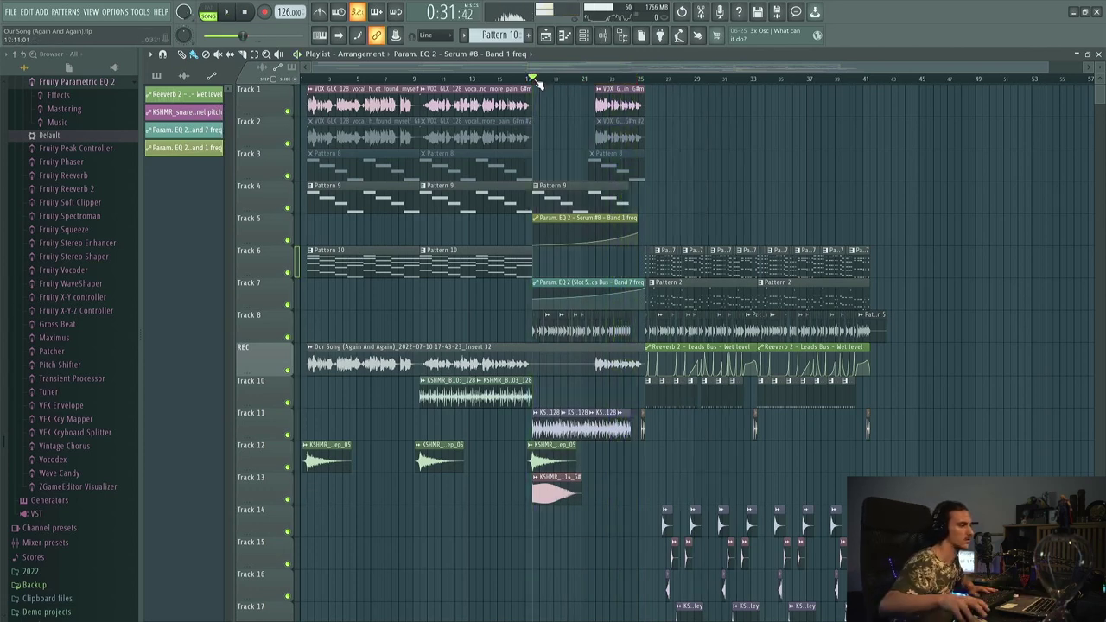
- Assign the ADEN_Cowbell_TMAL_126BPM audio clip to a free mixer track
click(603, 36)
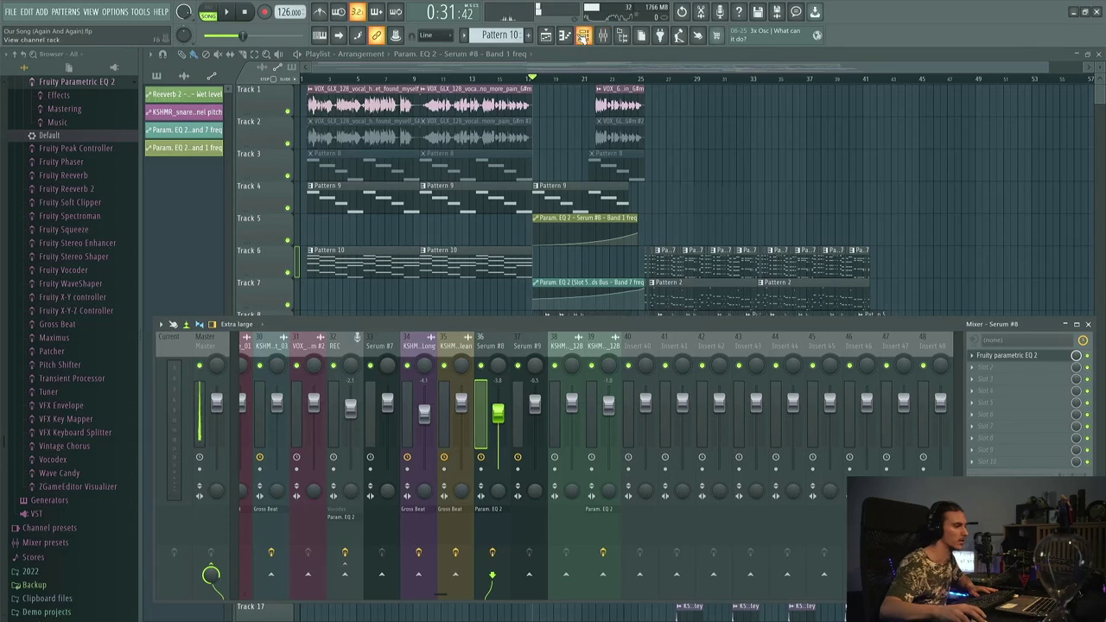
click(583, 36)
scroll(510, 35, up, 9)
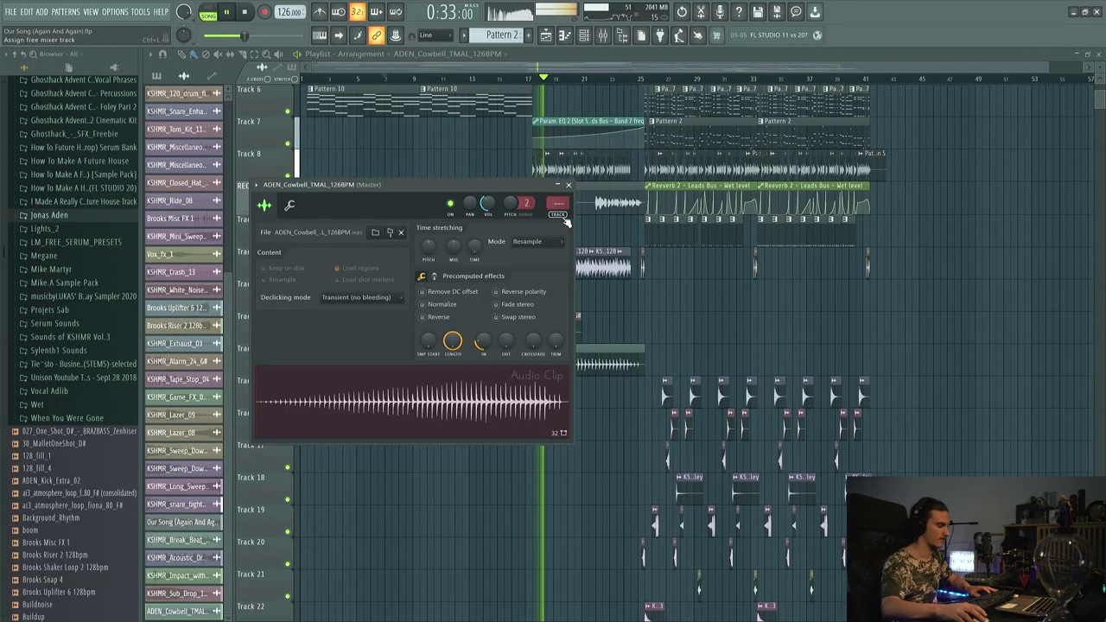
click(557, 207)
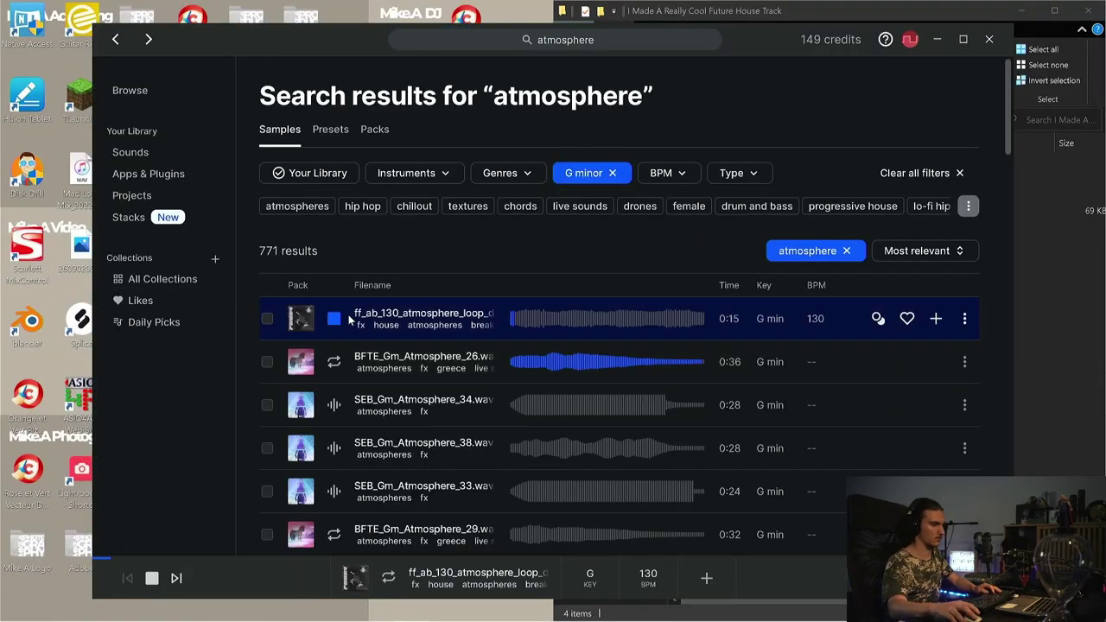
- Switch to Splice and audition G minor atmosphere samples for the intro
click(335, 406)
scroll(328, 345, down, 3)
click(333, 350)
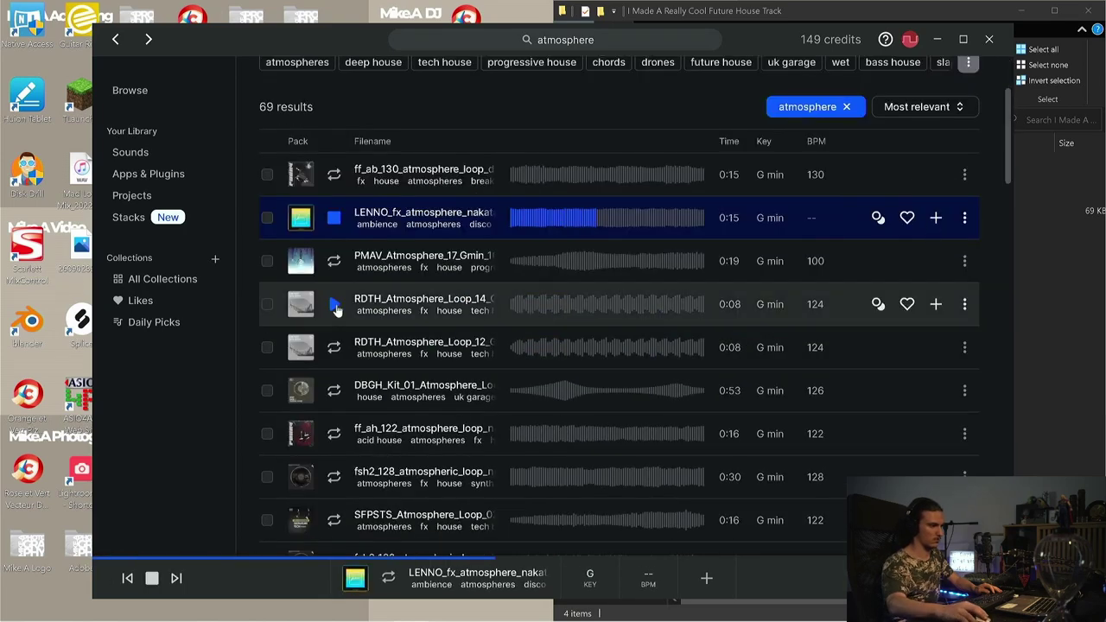
scroll(335, 309, up, 1)
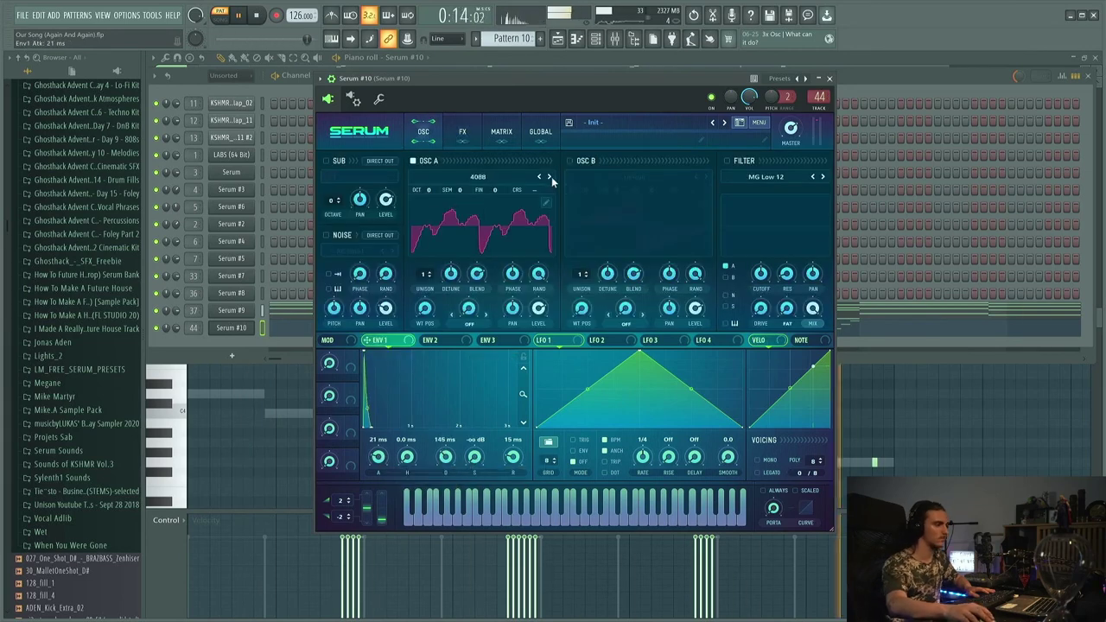
- Change oscillator A of Serum #10 to the next wavetable
click(549, 176)
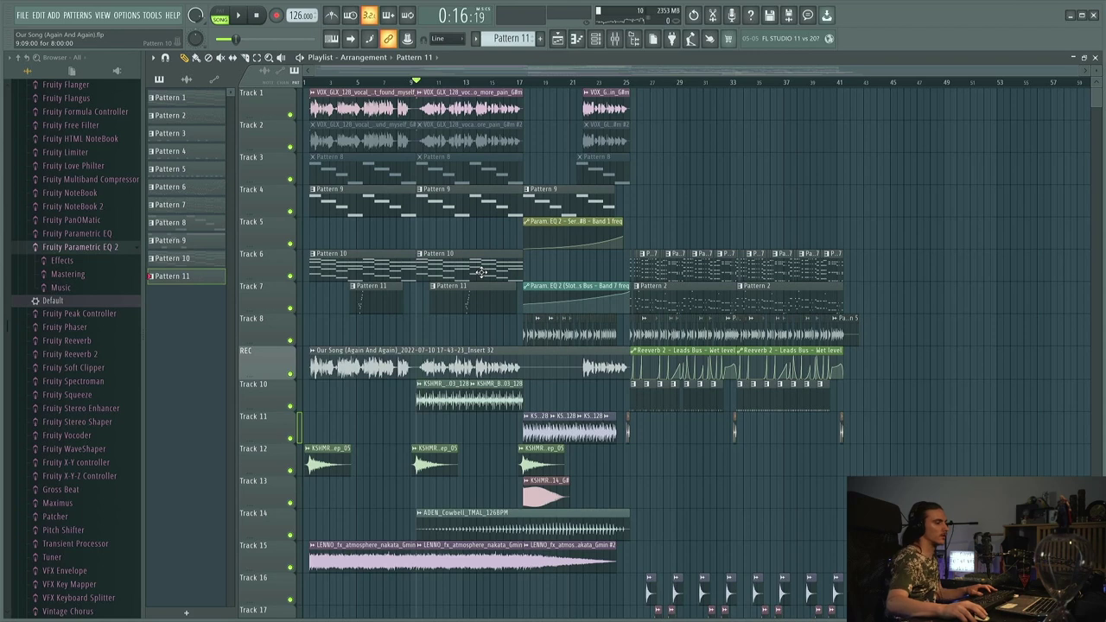
- Remove the second Pattern 10 clip at bar 9 on Track 6 and clone Pattern 10
right_click(480, 273)
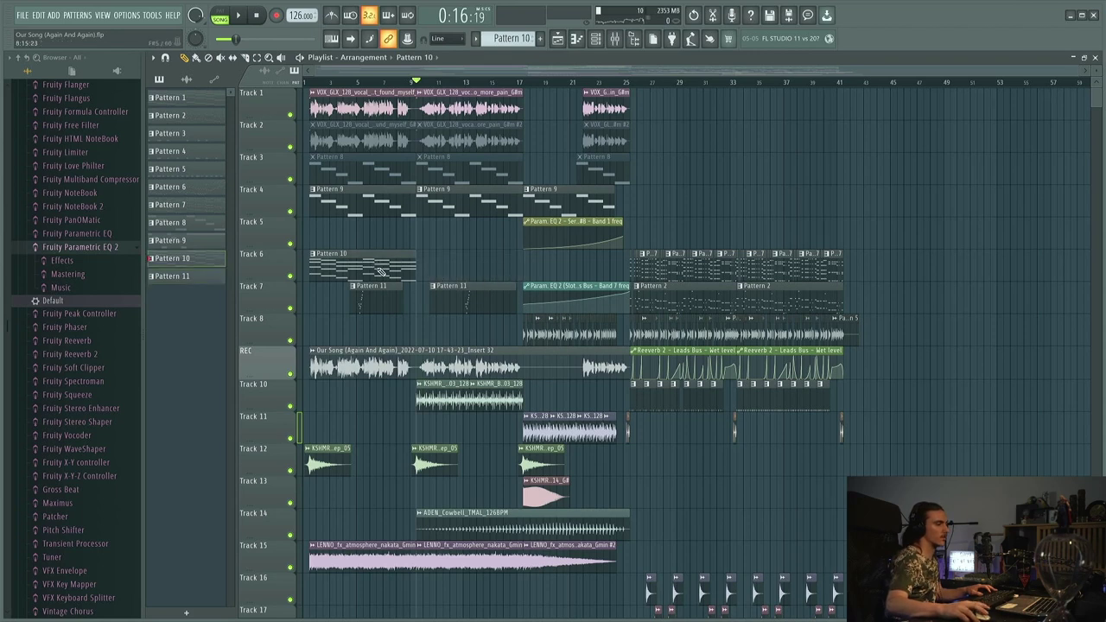
double_click(380, 272)
click(497, 36)
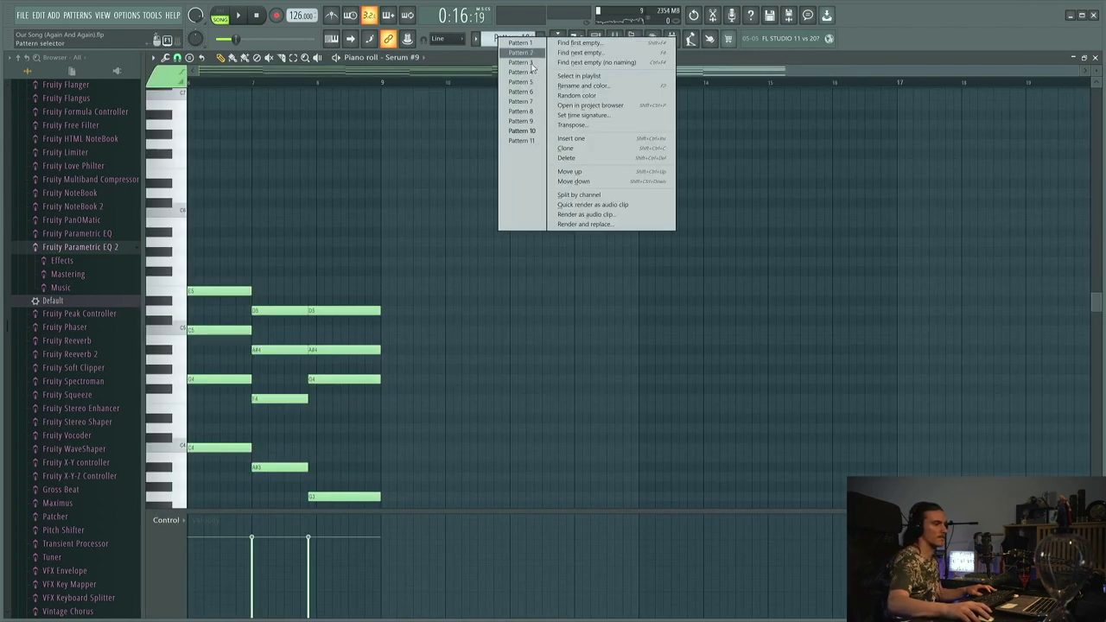
click(580, 158)
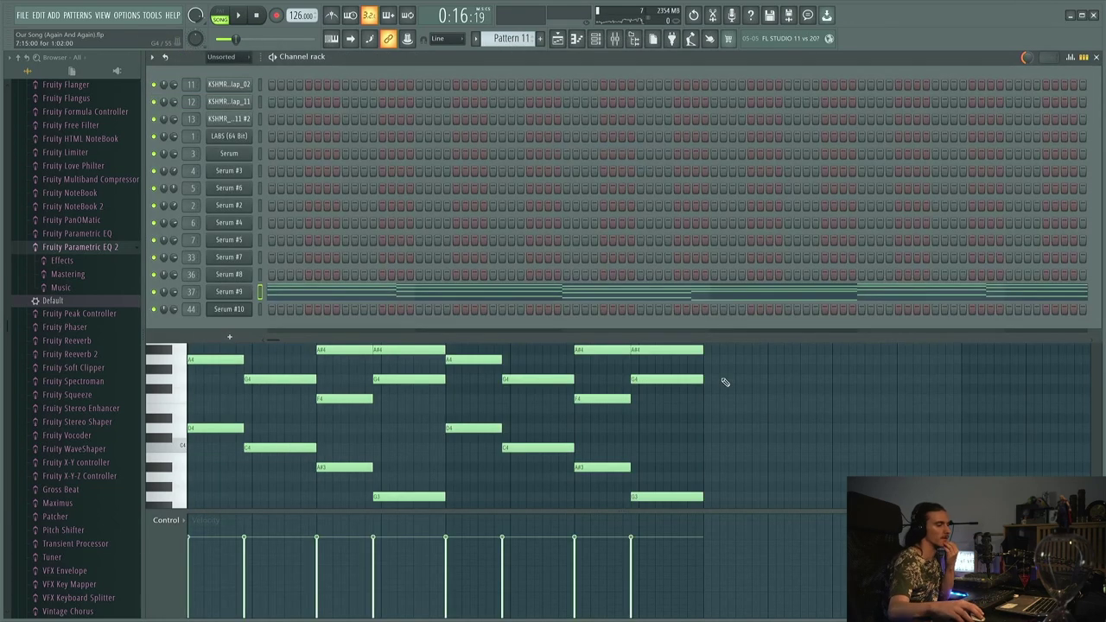
- Chop the Serum #9 chords in the first four bars of Pattern 11 and delete all notes from bar 5 onward
key(F6)
key(space)
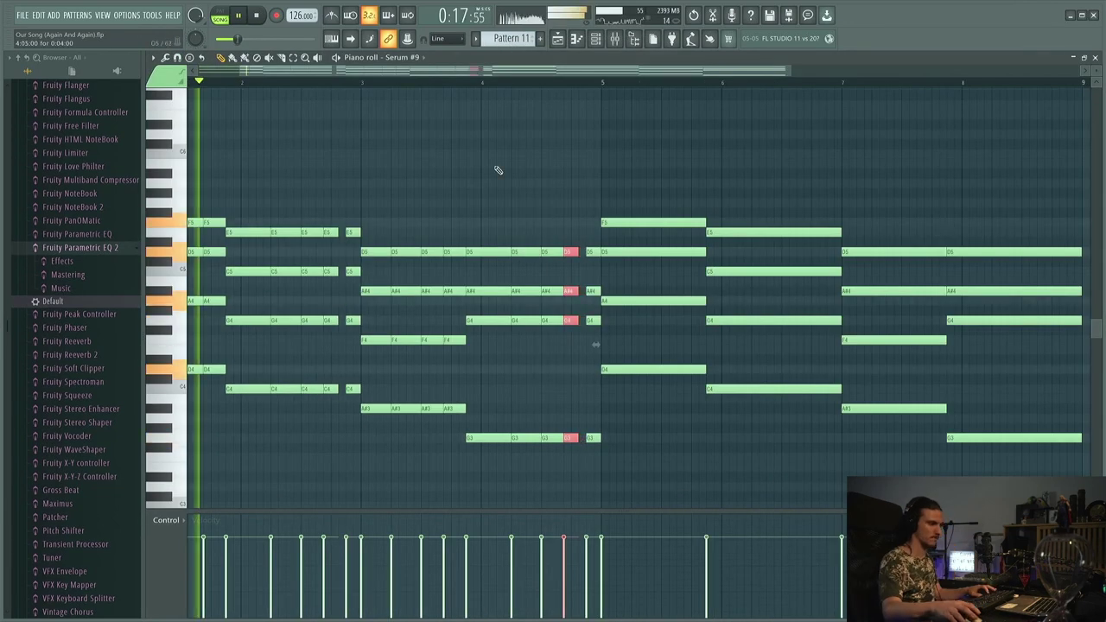
scroll(522, 90, down, 2)
drag(523, 157, 780, 477)
key(Delete)
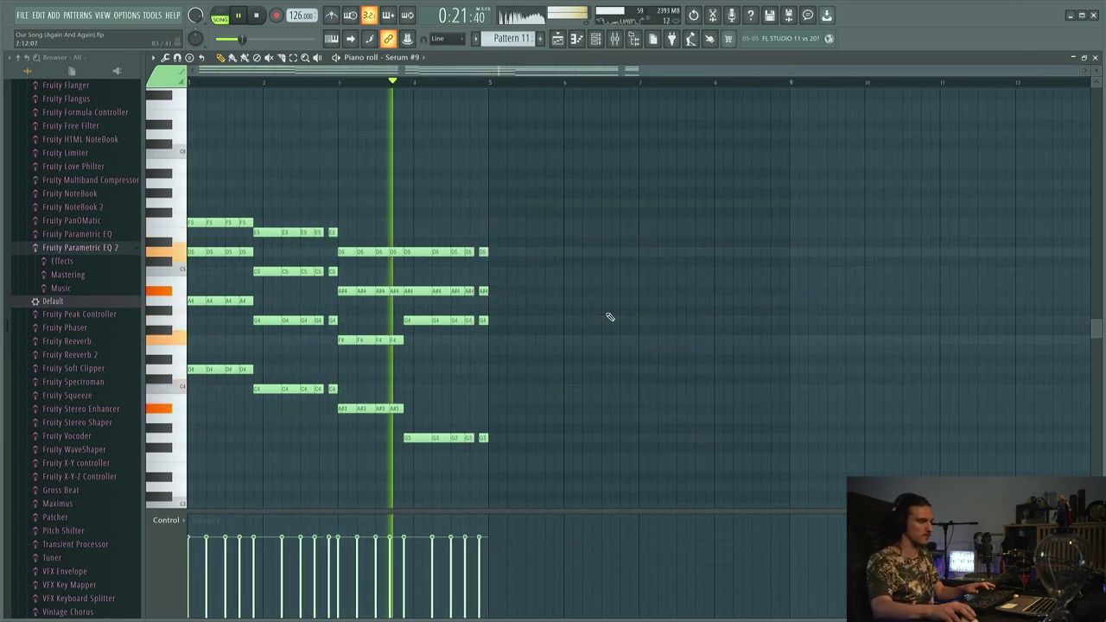
drag(561, 202, 317, 331)
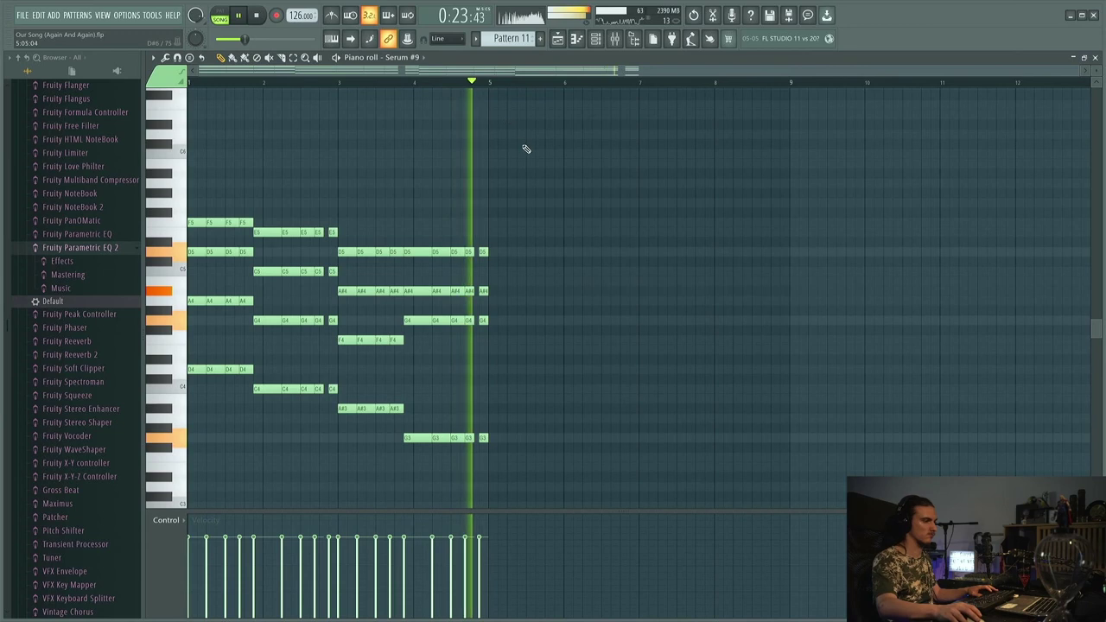
click(557, 41)
key(space)
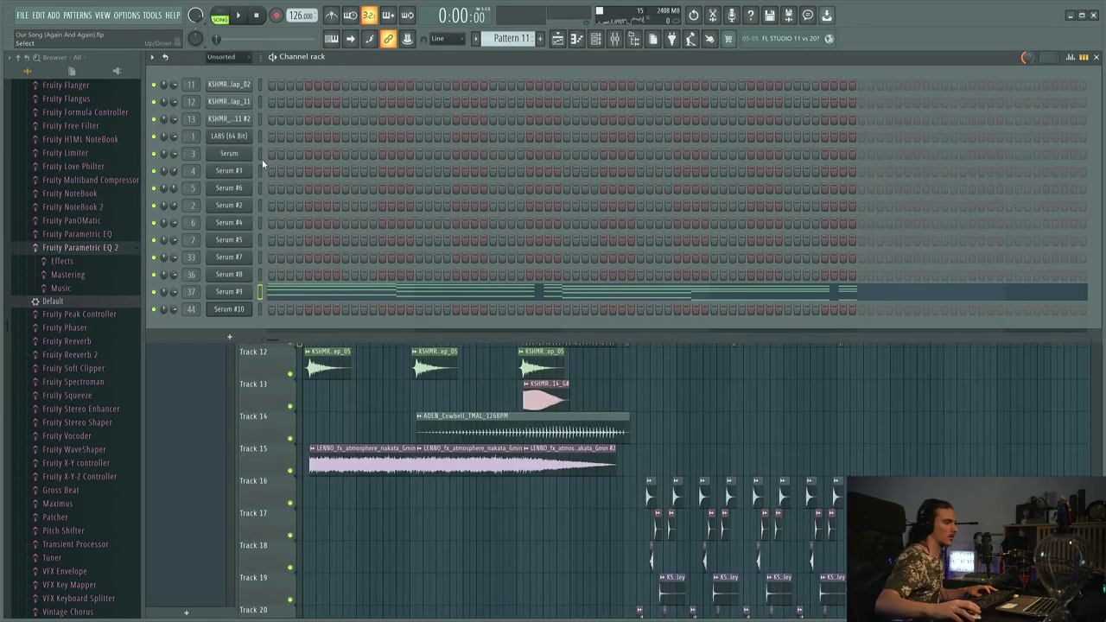
- Layer Serum #9's chords with a new channel and load the 20Hz + 18kHz cut preset in its Fruity Parametric EQ 2, adjusting band 1
right_click(240, 294)
click(272, 380)
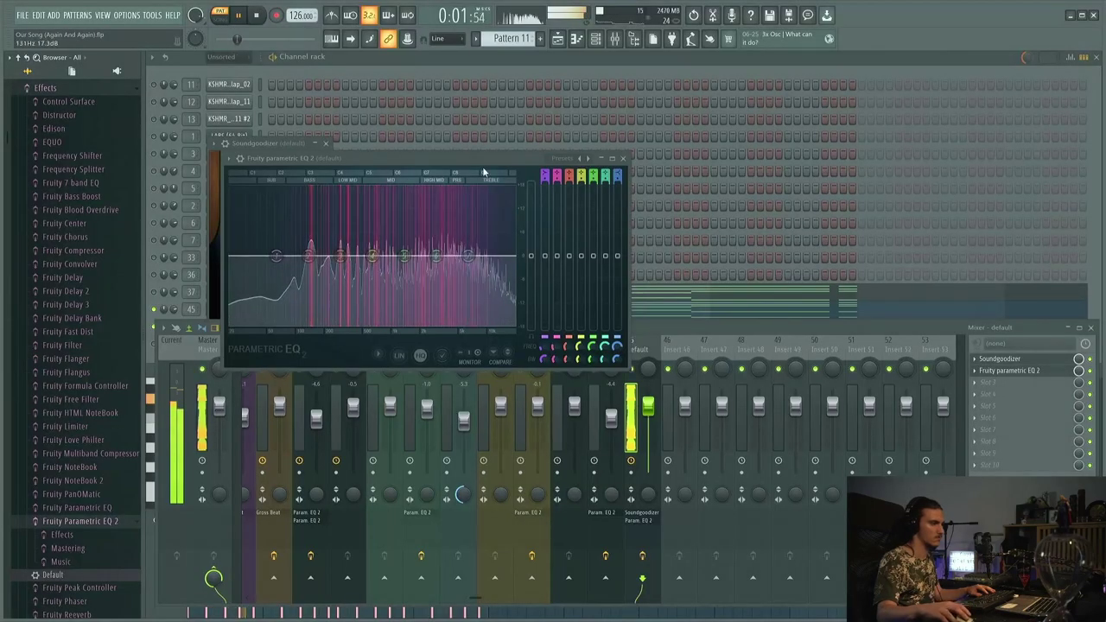
click(585, 162)
click(605, 190)
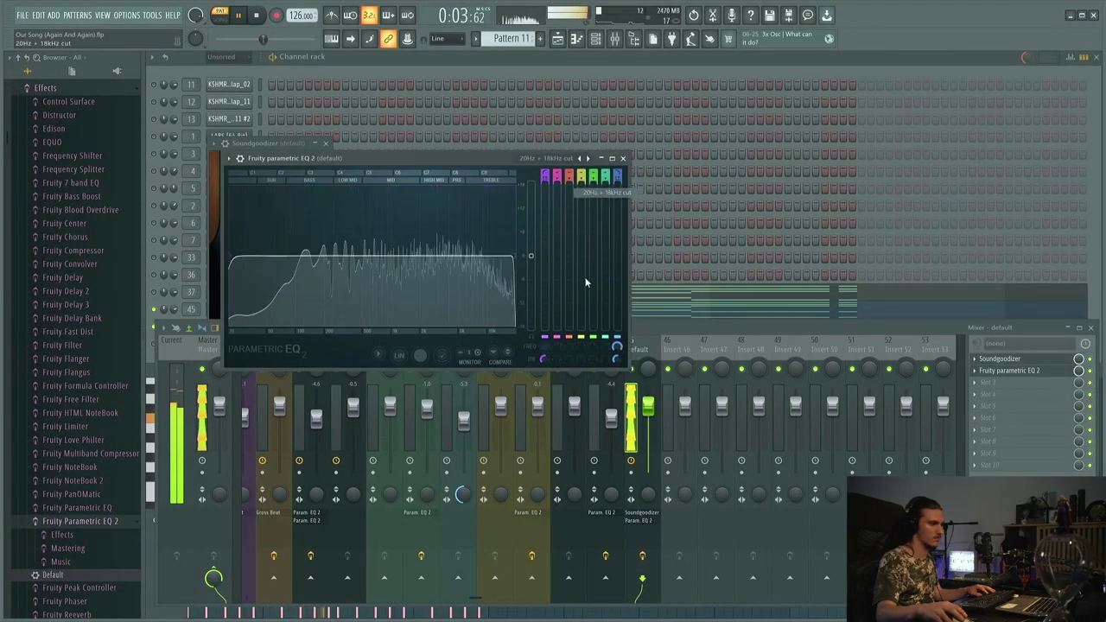
drag(547, 353, 540, 346)
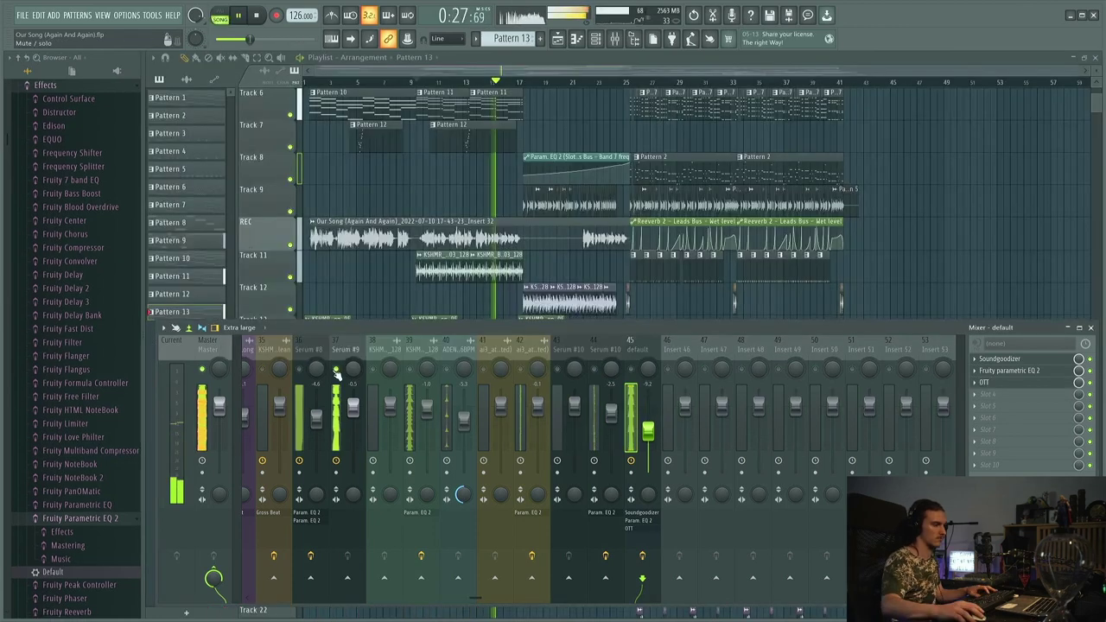
- Play back the intro and examine the Serum #9 track, the automation clips and the layered chords throughout the playlist
click(341, 380)
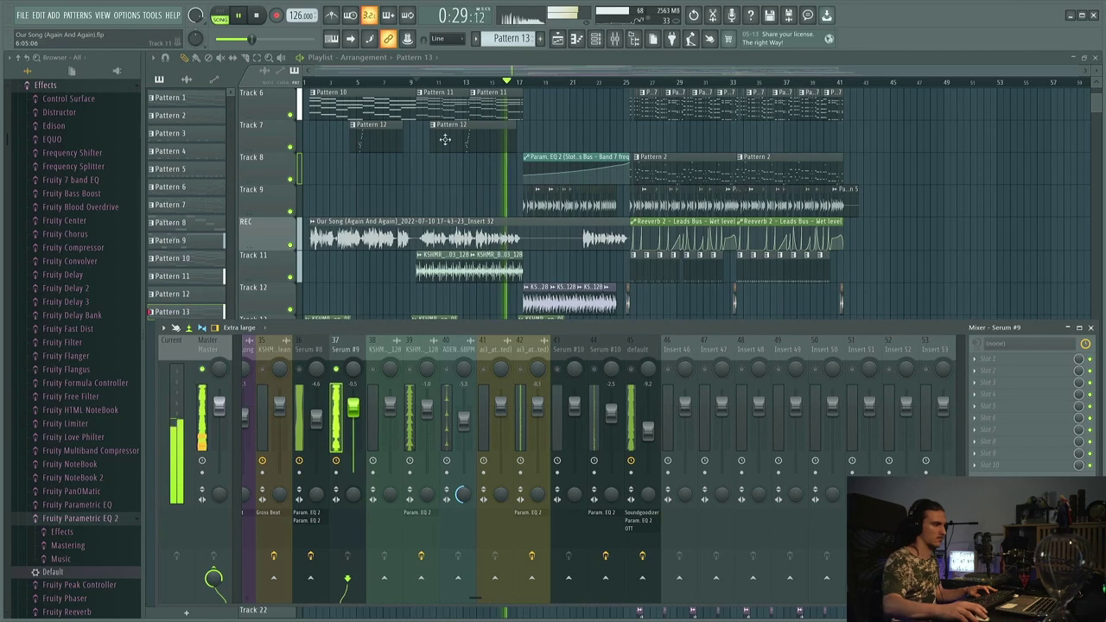
key(space)
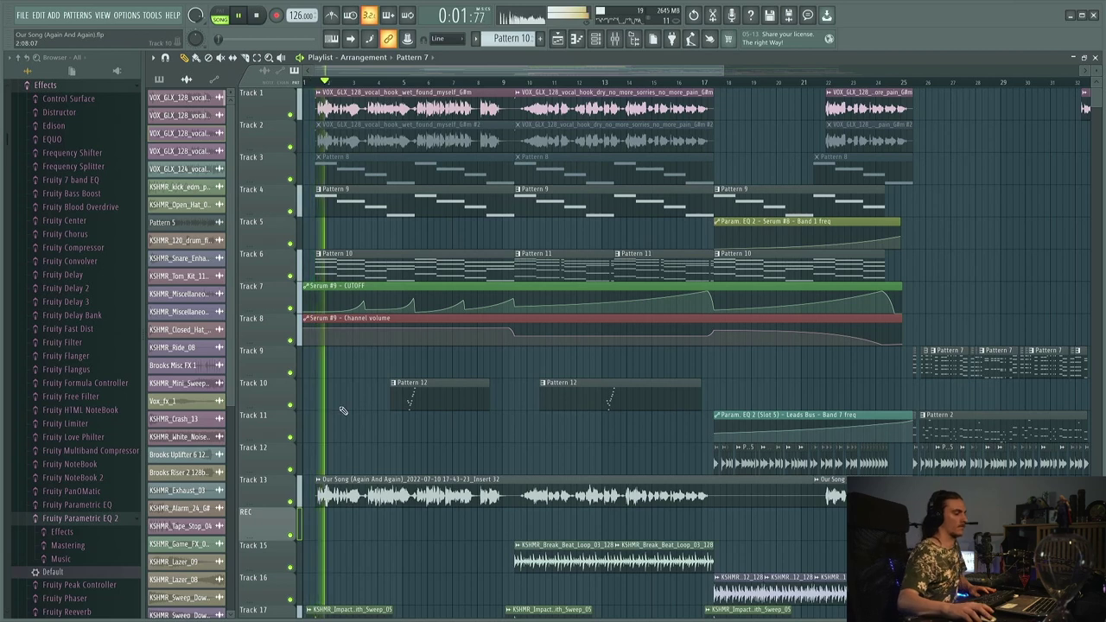
scroll(343, 411, down, 3)
scroll(343, 411, down, 4)
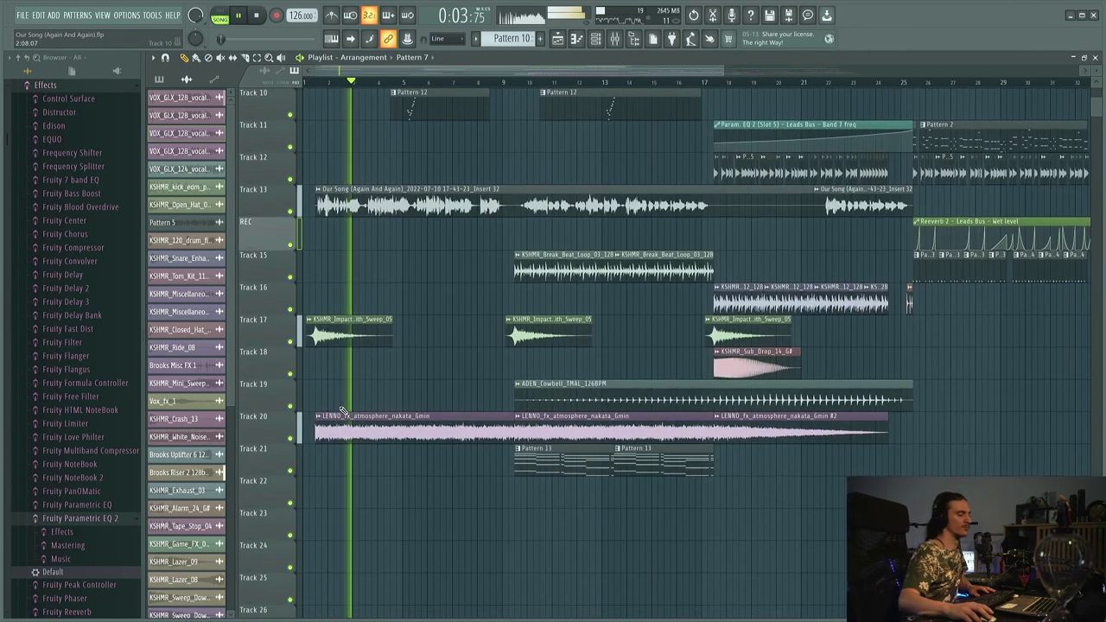
scroll(343, 412, up, 4)
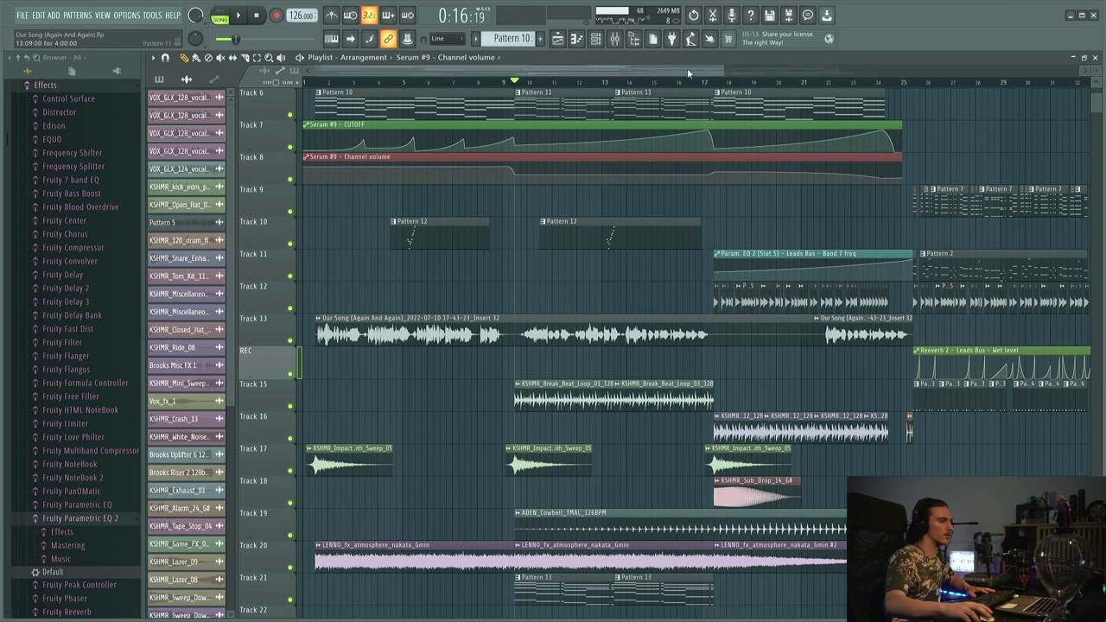
scroll(682, 86, up, 2)
scroll(682, 331, down, 4)
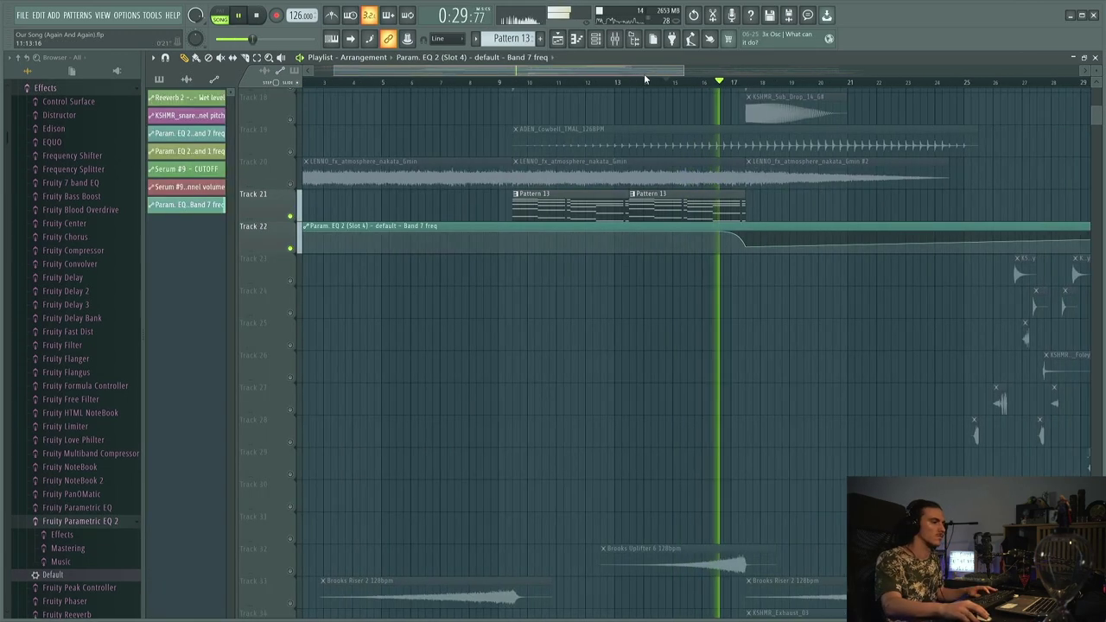
key(space)
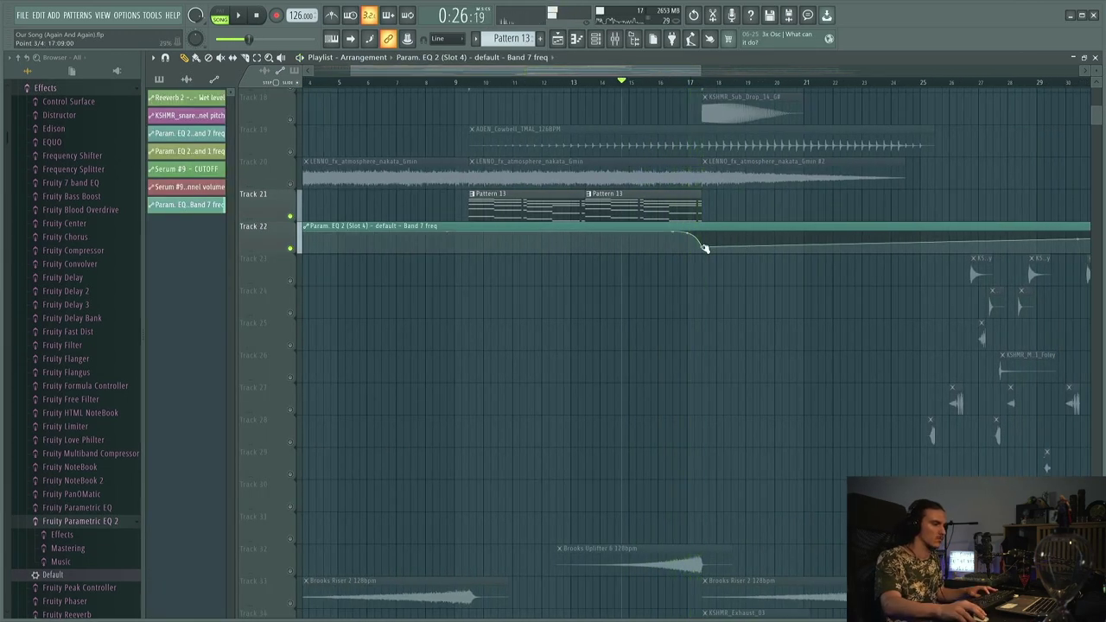
scroll(531, 90, down, 3)
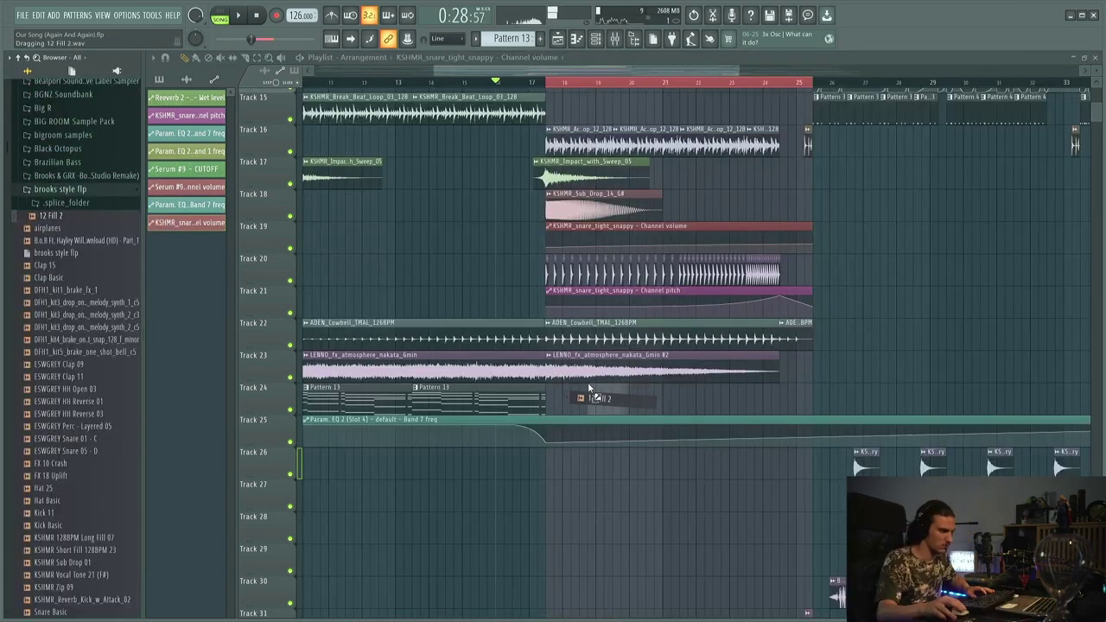
- Place the 12 Fill 2 sample on Track 26 in the build-up and audition the DFH1_kit5_brake_one_shot_bell_c5 sample
drag(592, 395, 615, 450)
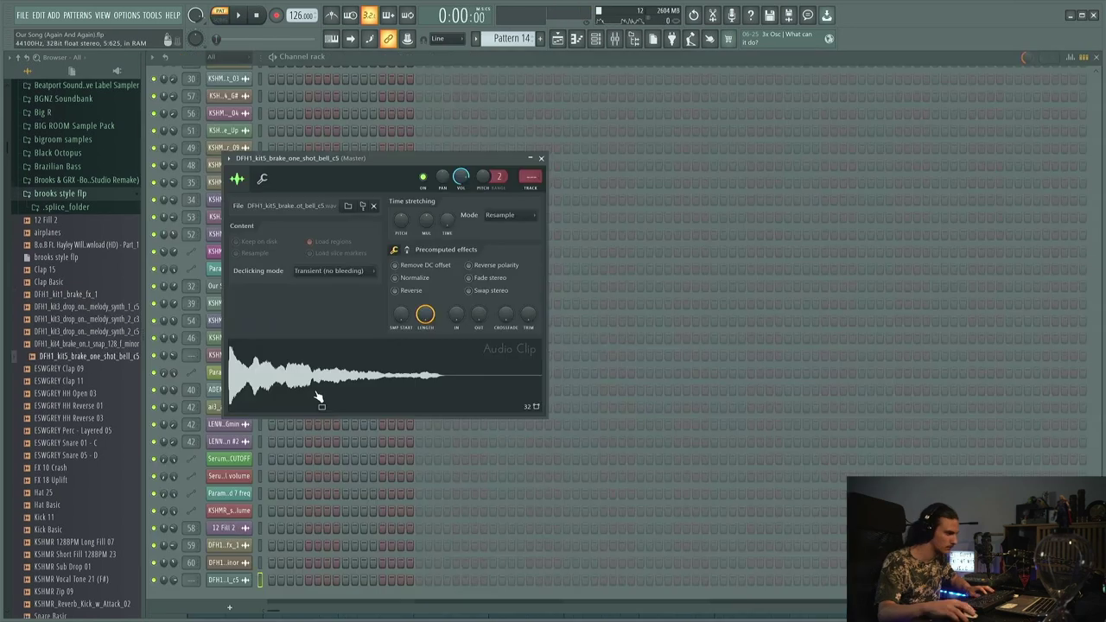
key(F7)
key(space)
key(space)
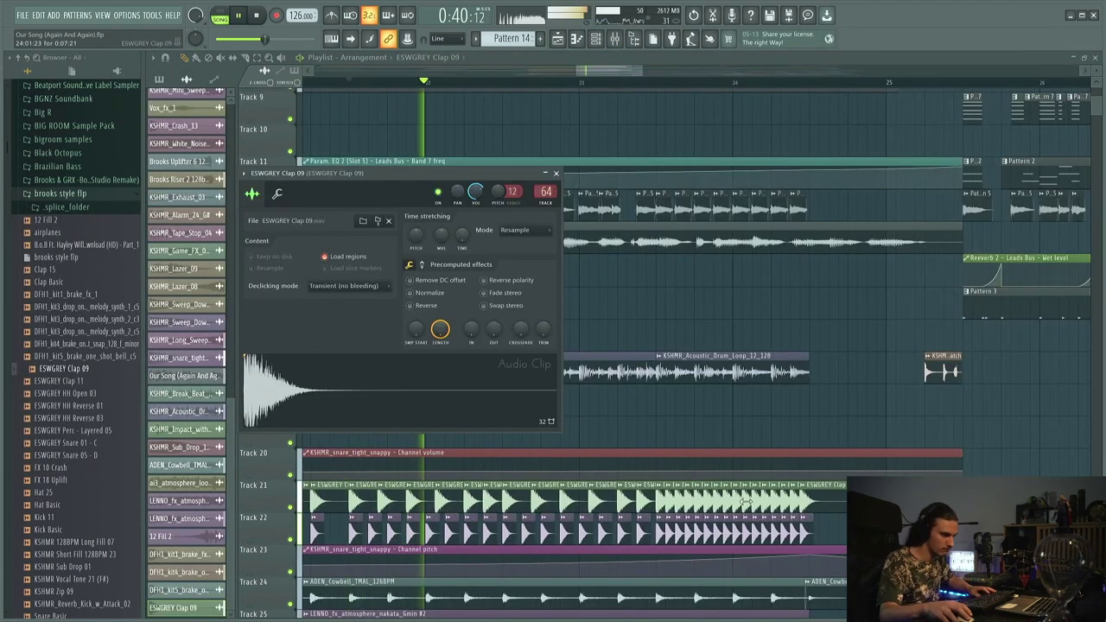
- Undo the last edit to the ESWGREY Clap 09 clips on Track 21
key(ctrl+z)
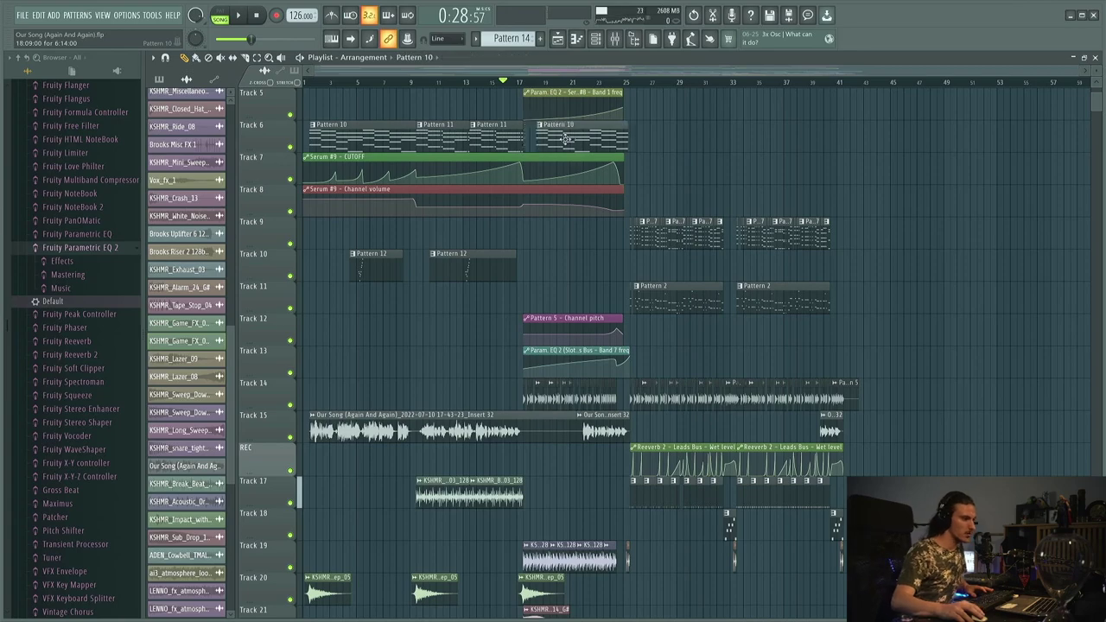
- Clone Pattern 10 from its build-up clip on Track 6 to make a separate chord variation
click(557, 137)
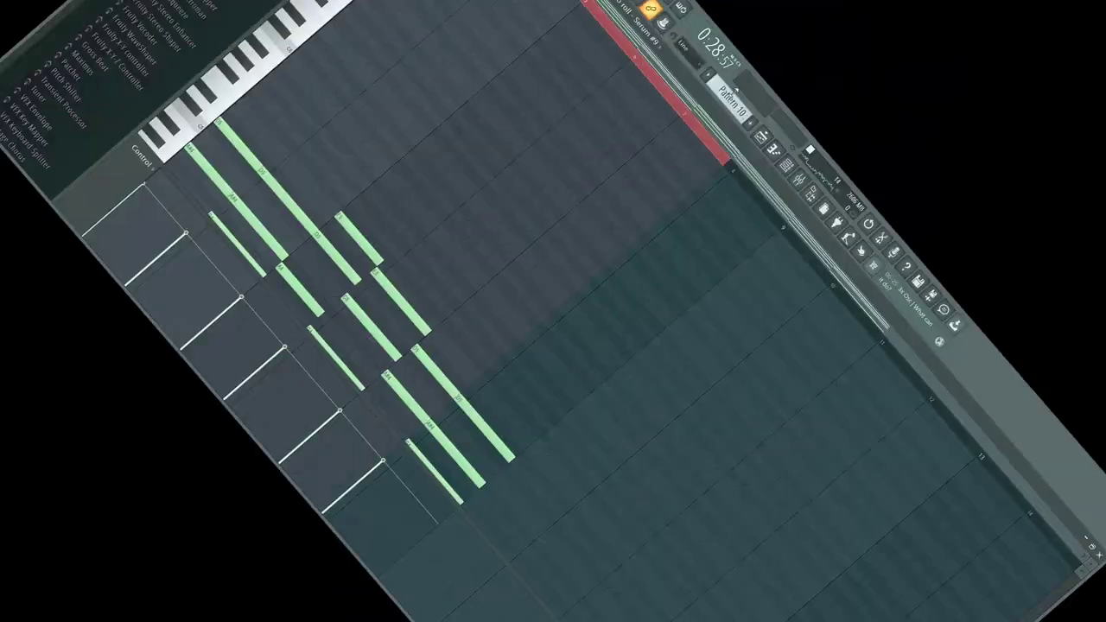
click(510, 39)
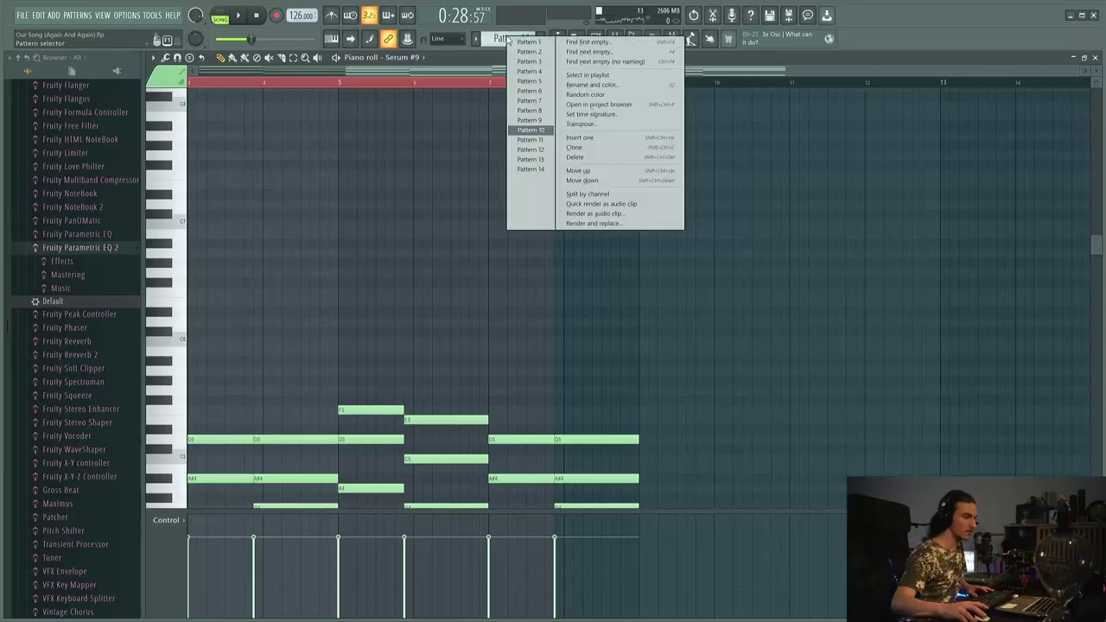
click(590, 149)
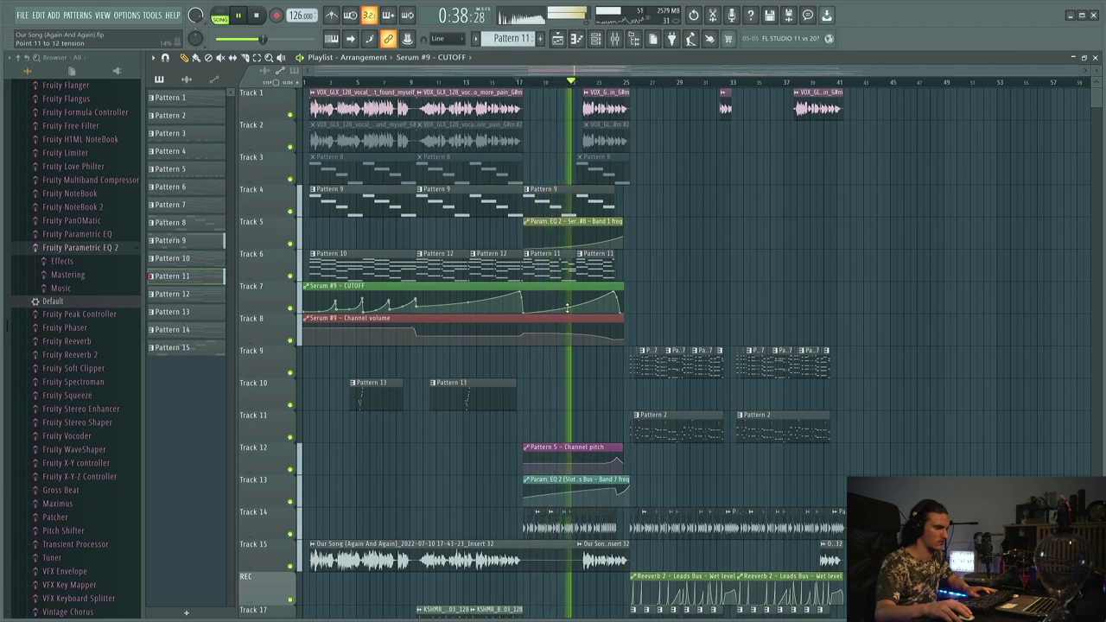
key(space)
scroll(91, 380, down, 10)
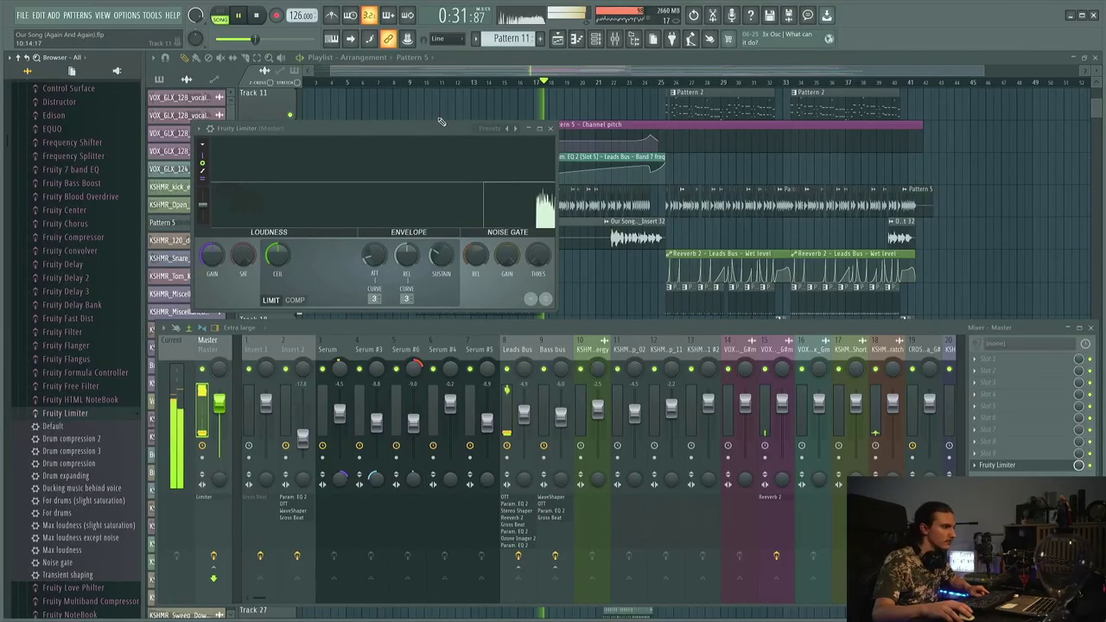
- Look through the presets of the Fruity Limiter on the Master track
drag(444, 127, 593, 144)
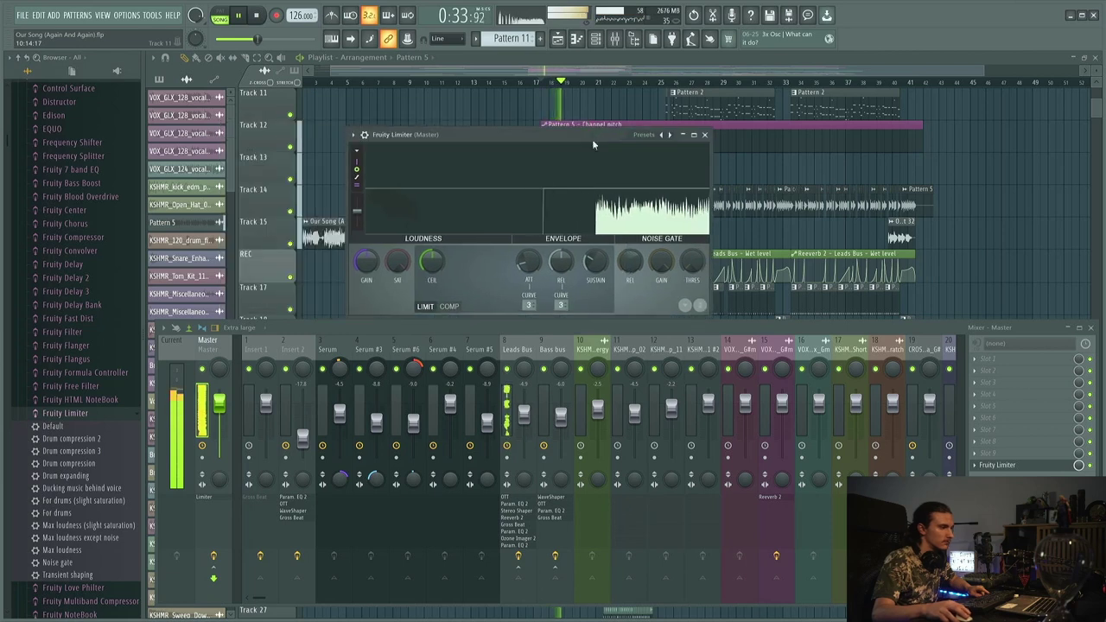
click(644, 135)
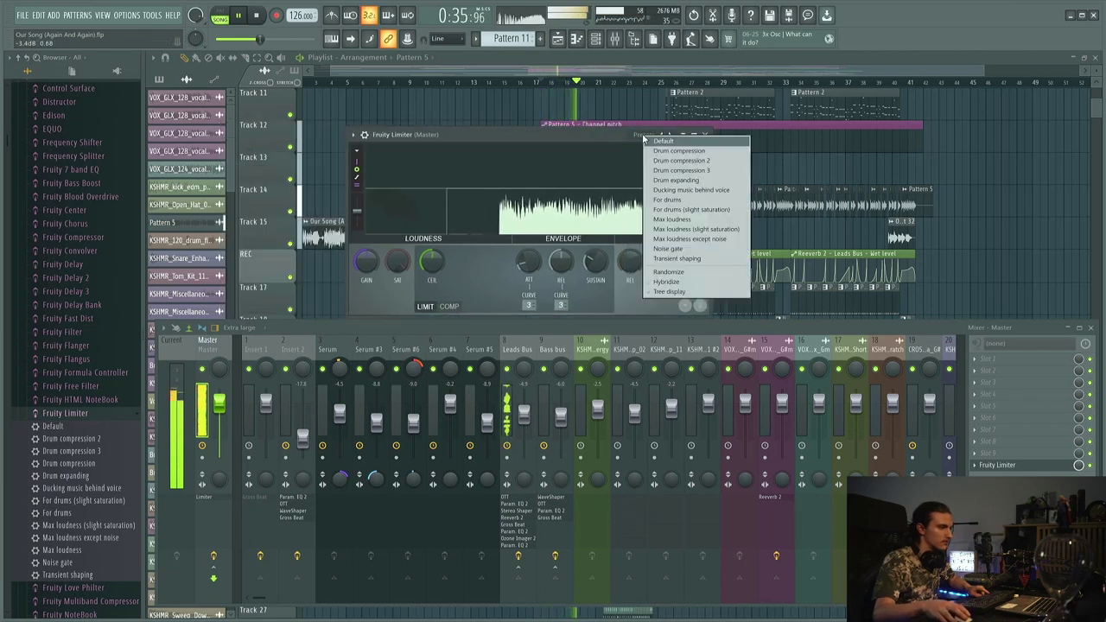
click(571, 138)
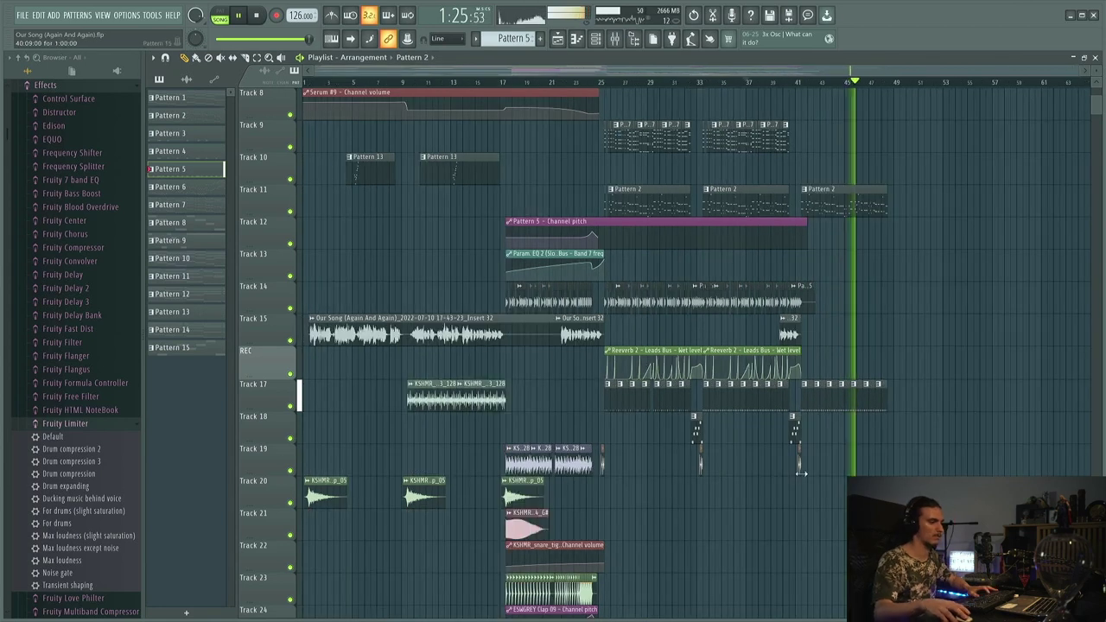
- Extend the drop by repeating its percussion, foley and crash clips from bar 41 onward
scroll(843, 444, down, 4)
scroll(844, 443, down, 2)
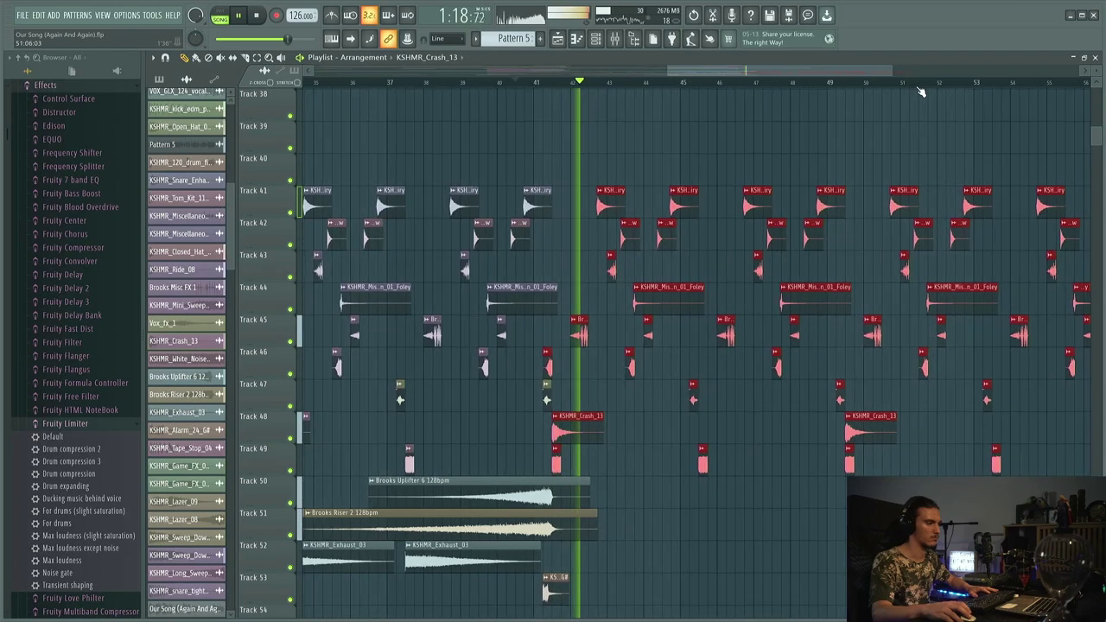
scroll(922, 93, down, 3)
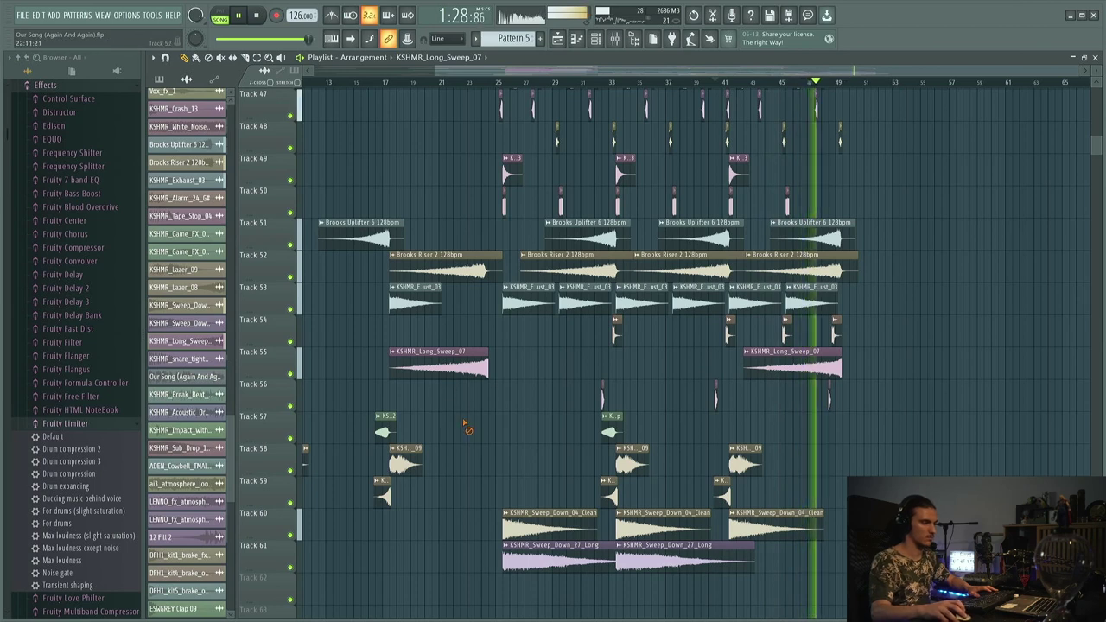
- Repeat the KSHMR Game FX clip on Track 57 through the drop and place Pattern 13 at the drop's end on Track 10
click(724, 432)
click(836, 432)
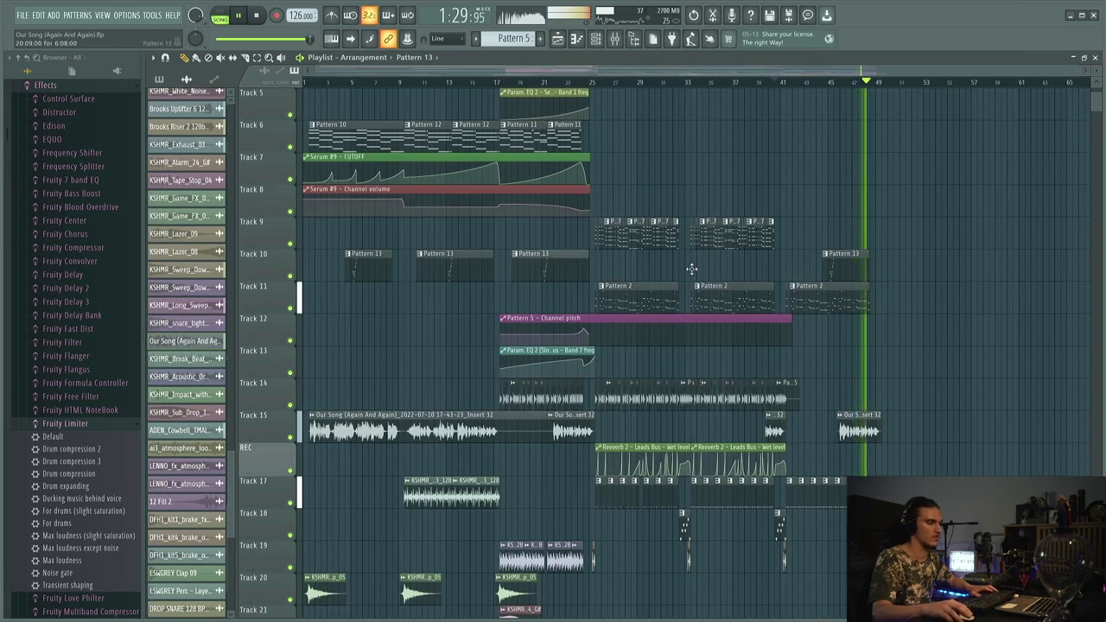
click(884, 264)
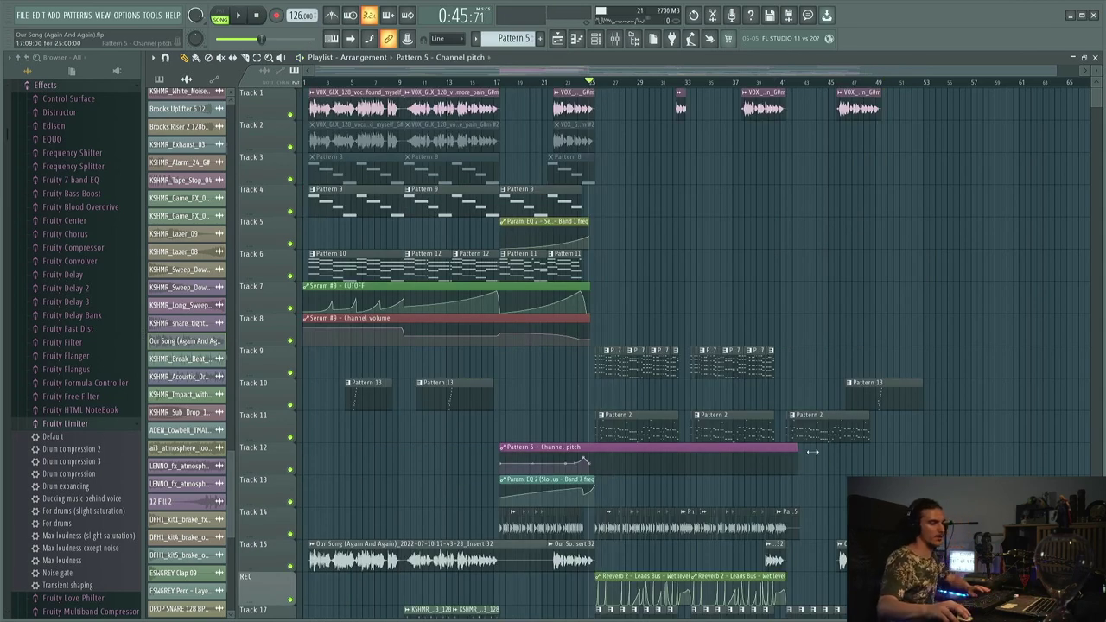
- Shape the Pattern 5 channel pitch automation on Track 12 to follow the Pattern 5 audio clips in bars 26 to 29
ctrl+scroll(871, 457, up, 5)
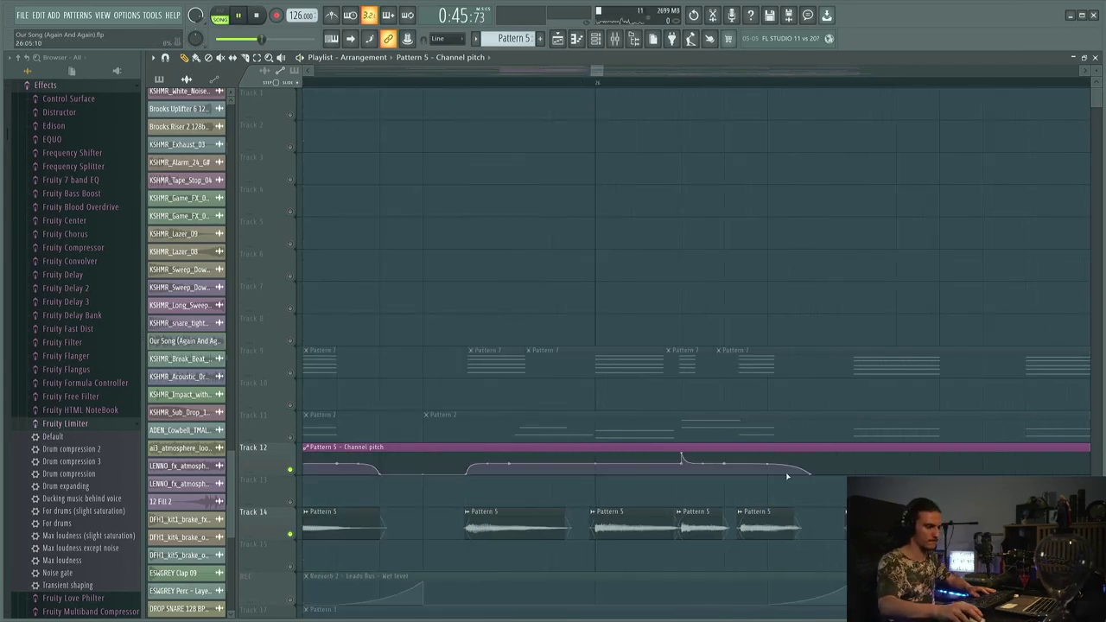
key(space)
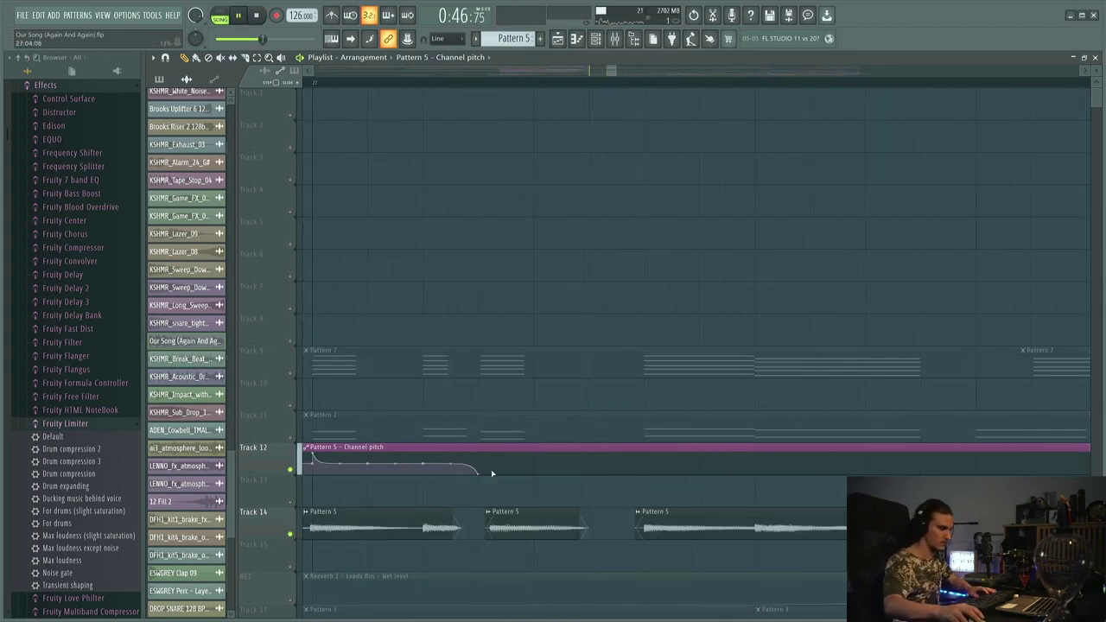
drag(491, 469, 752, 467)
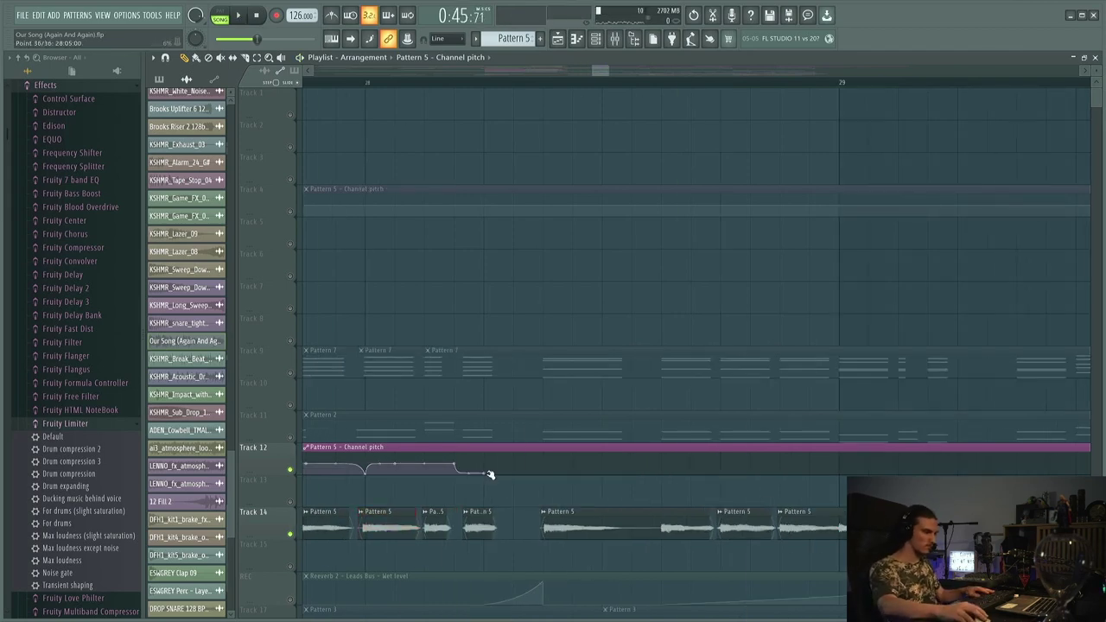
drag(489, 474, 494, 479)
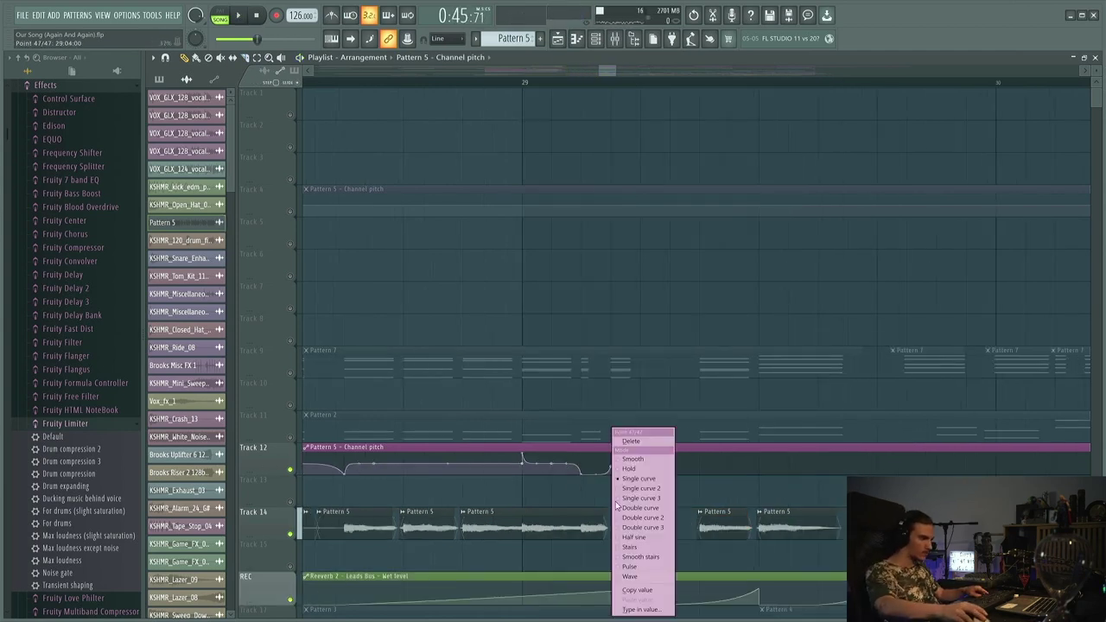
click(704, 476)
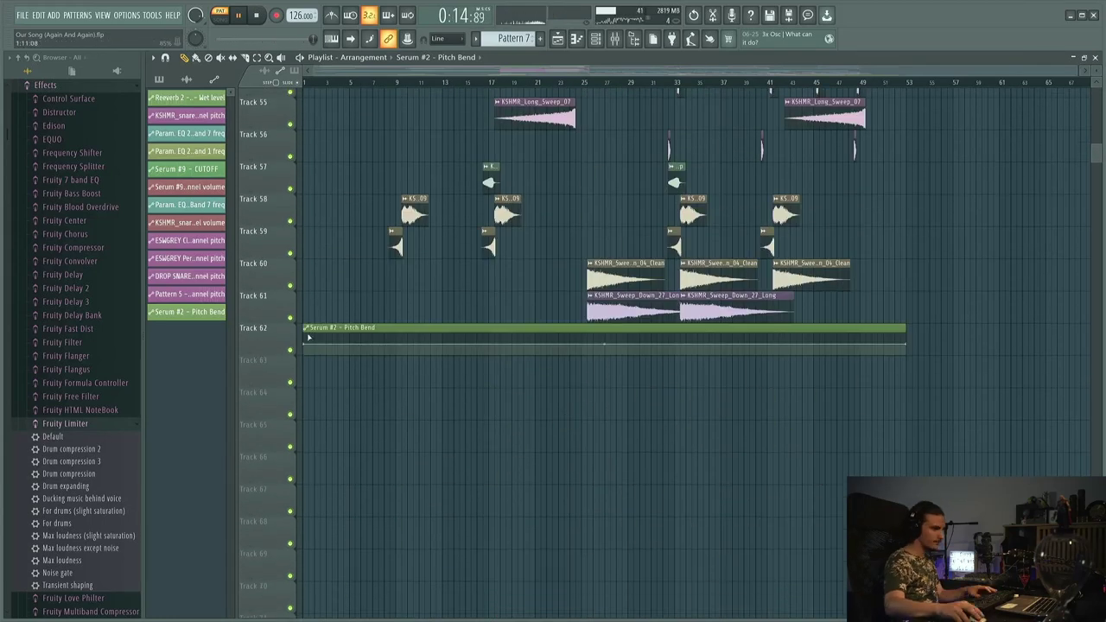
- Edit the Serum #2 Pitch Bend automation on Track 62 and repeat its bar 25 clip across the drop
right_click(305, 331)
mouse_move(373, 382)
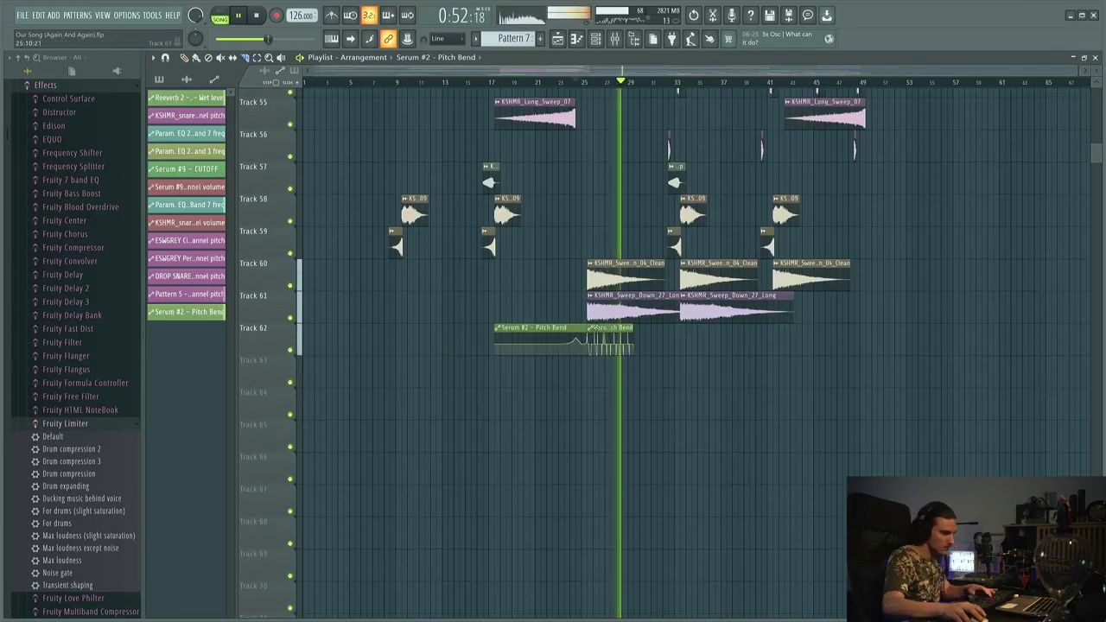
drag(596, 329, 812, 337)
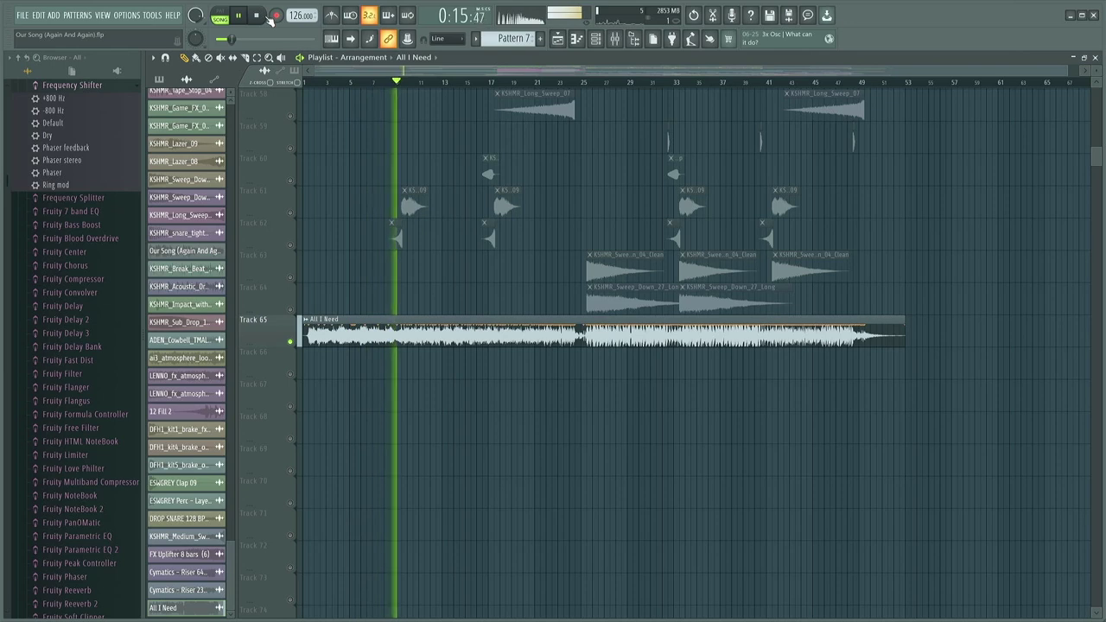
- Look through all tracks of the arrangement while the rendered All I Need audio on Track 65 plays through the intro
scroll(454, 305, up, 7)
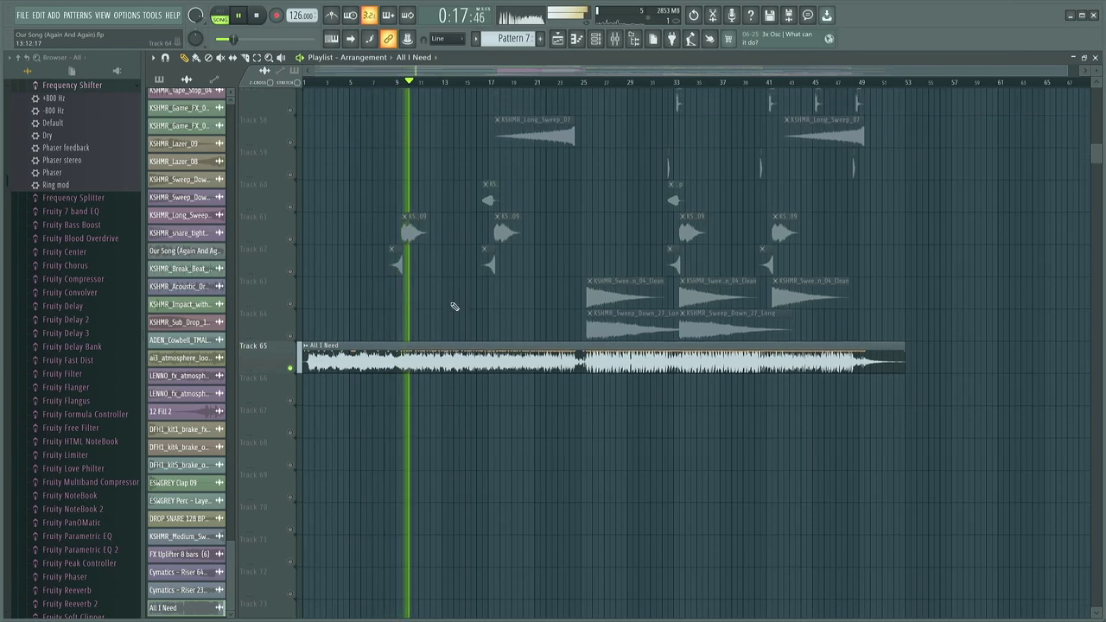
scroll(454, 305, up, 8)
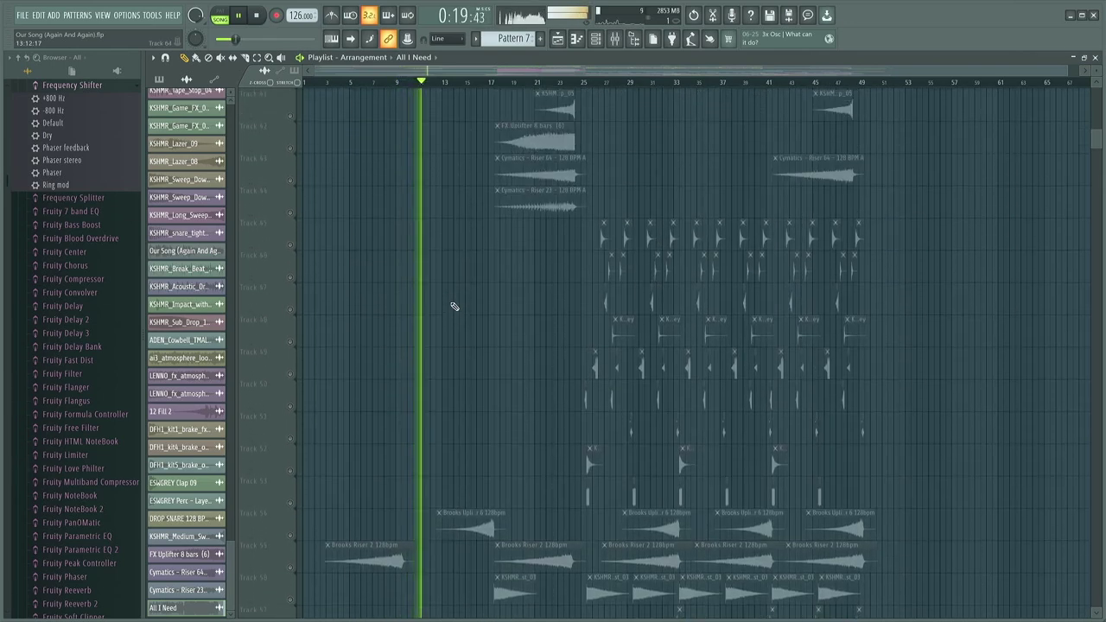
scroll(454, 306, up, 11)
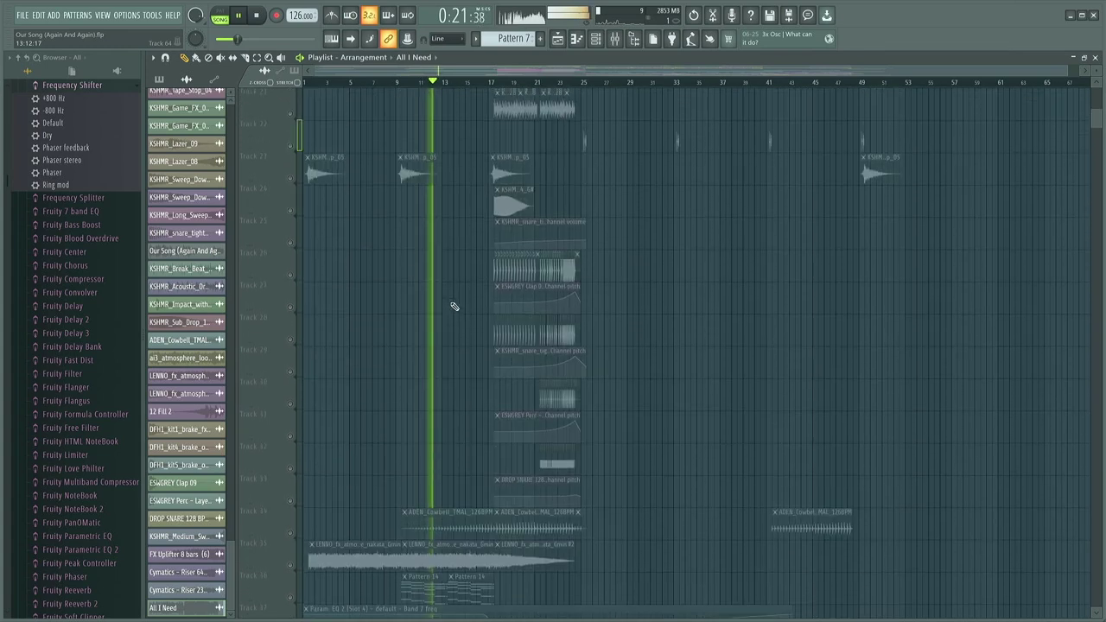
scroll(454, 306, up, 1)
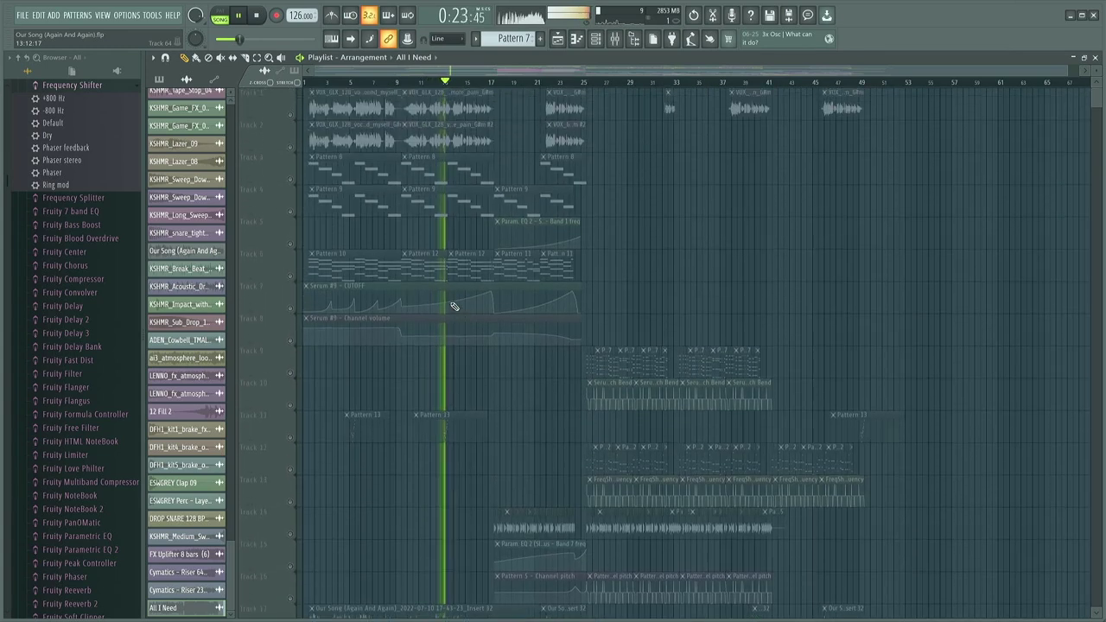
scroll(453, 305, down, 3)
scroll(454, 305, down, 12)
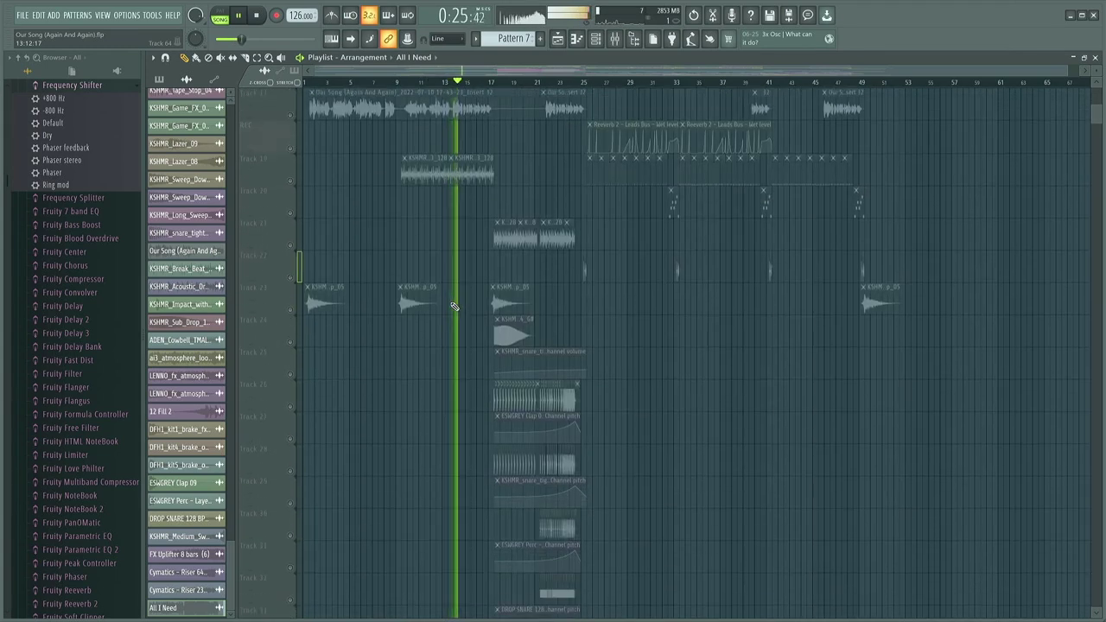
scroll(453, 305, down, 11)
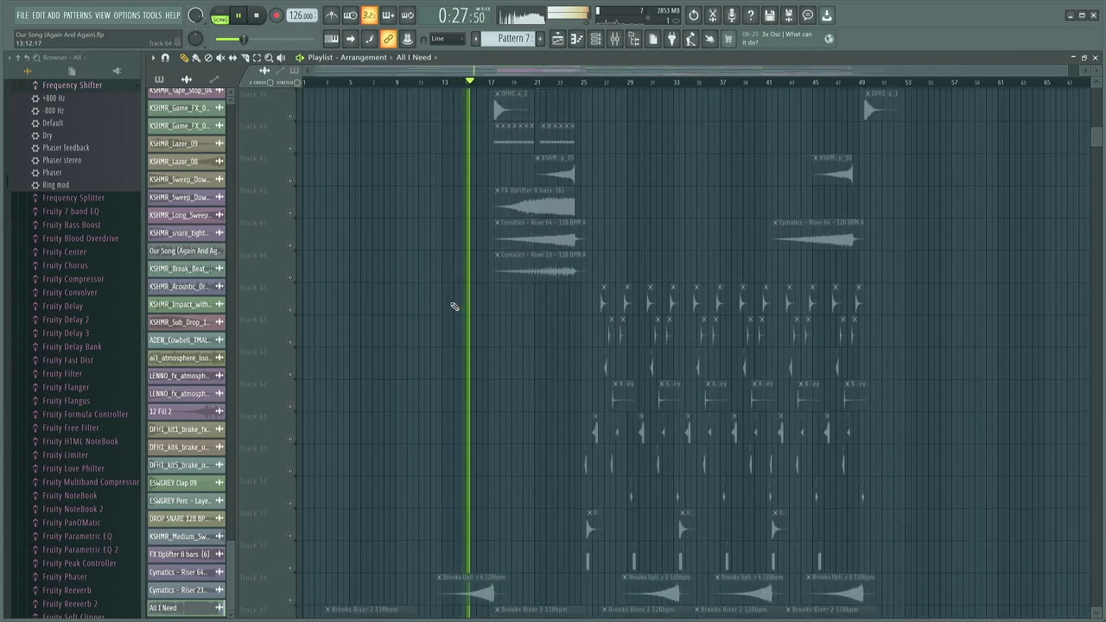
scroll(454, 306, down, 1)
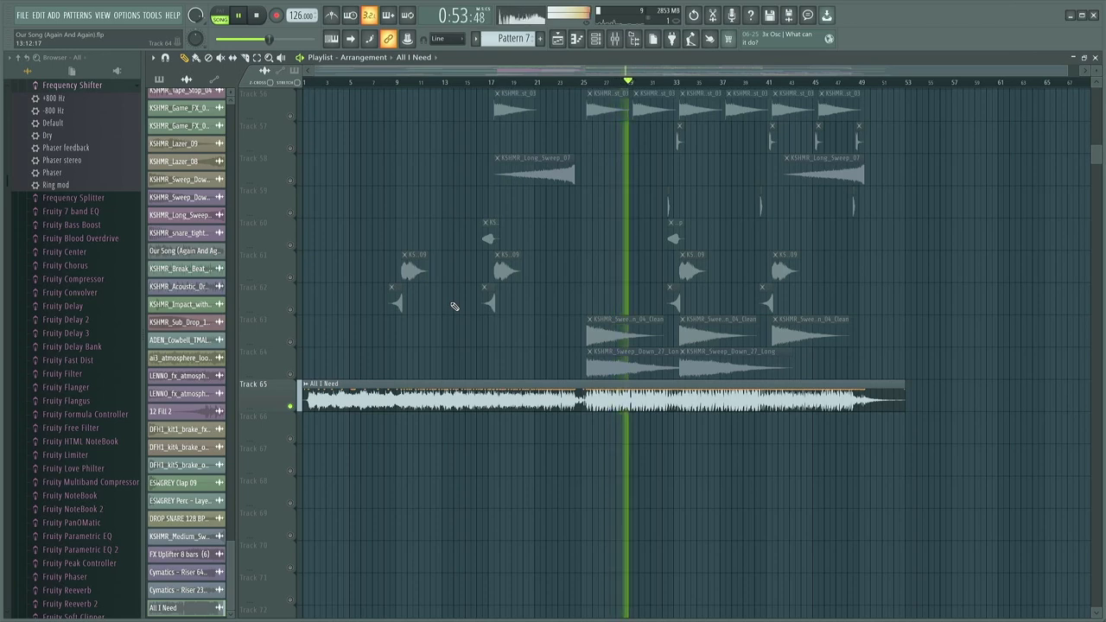
- Examine the All I Need waveform around bars 29 to 36 and review the drop's clips on all tracks during playback
scroll(668, 84, up, 2)
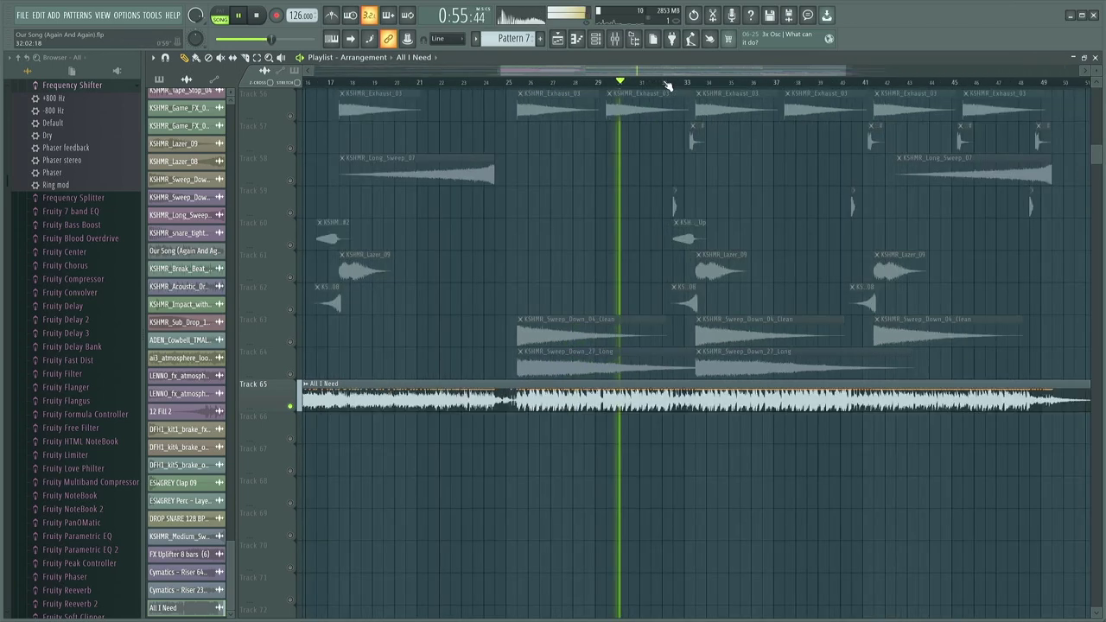
scroll(668, 85, up, 3)
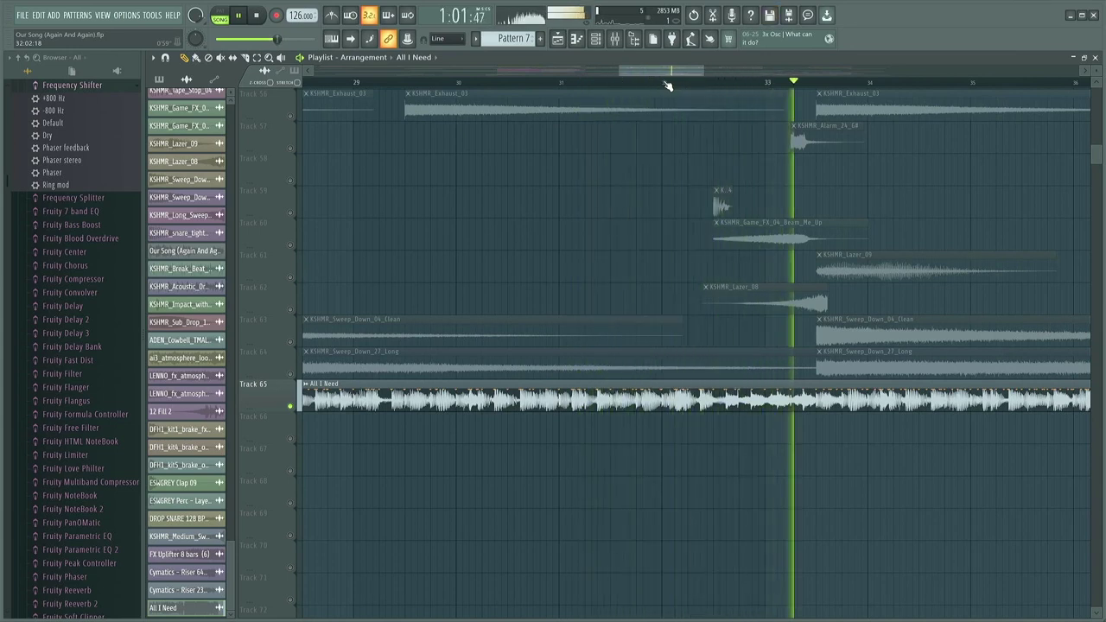
scroll(668, 84, down, 5)
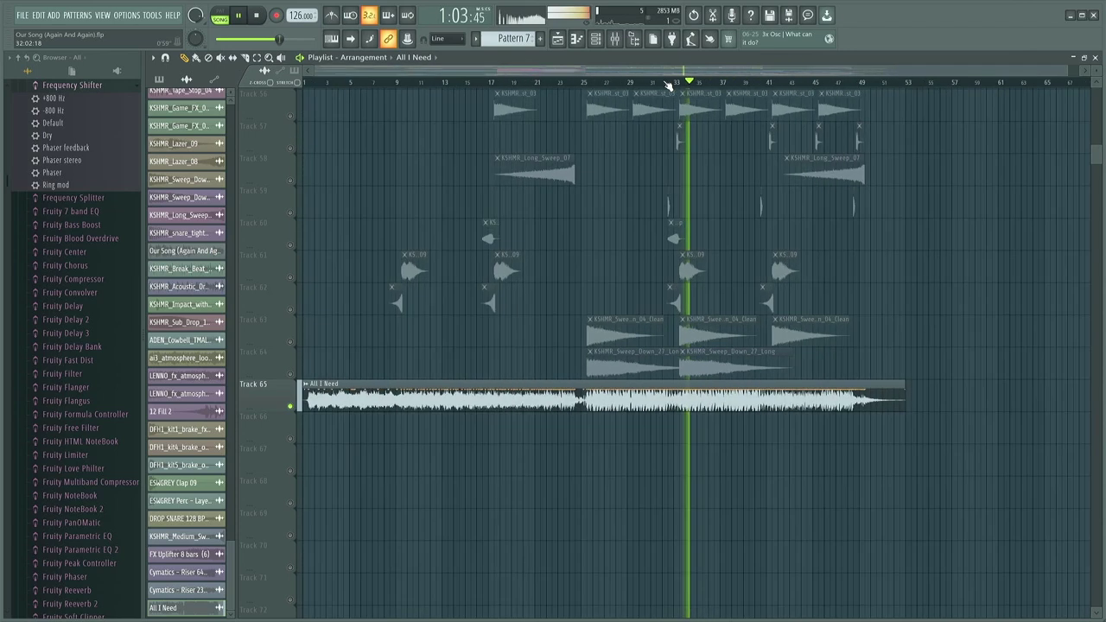
scroll(842, 263, up, 5)
scroll(842, 264, up, 10)
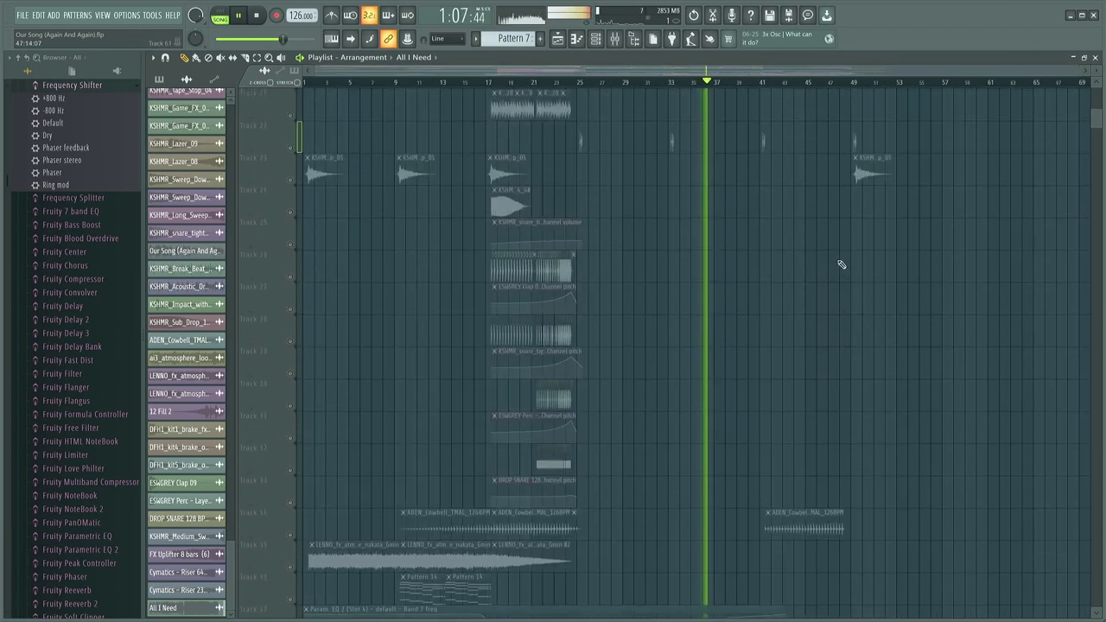
scroll(842, 263, up, 10)
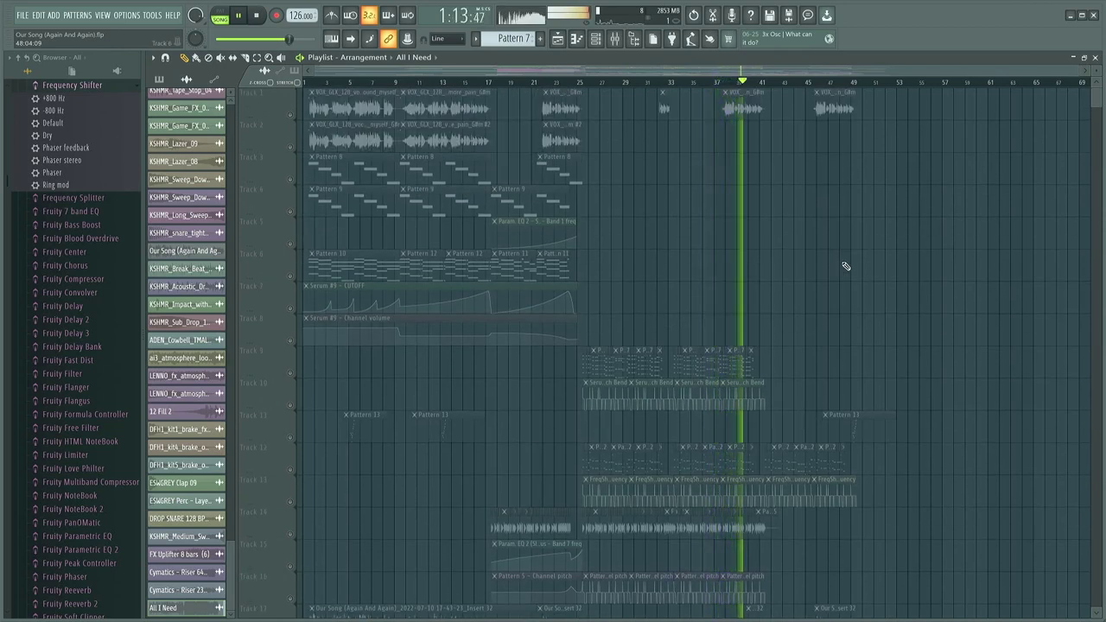
scroll(844, 266, down, 10)
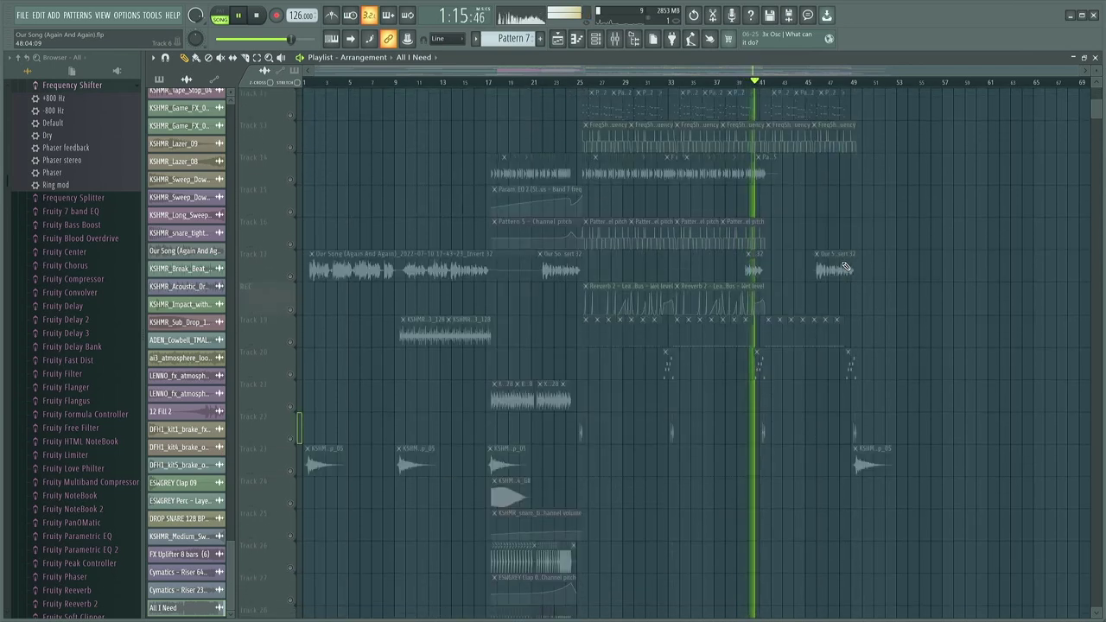
scroll(844, 266, down, 10)
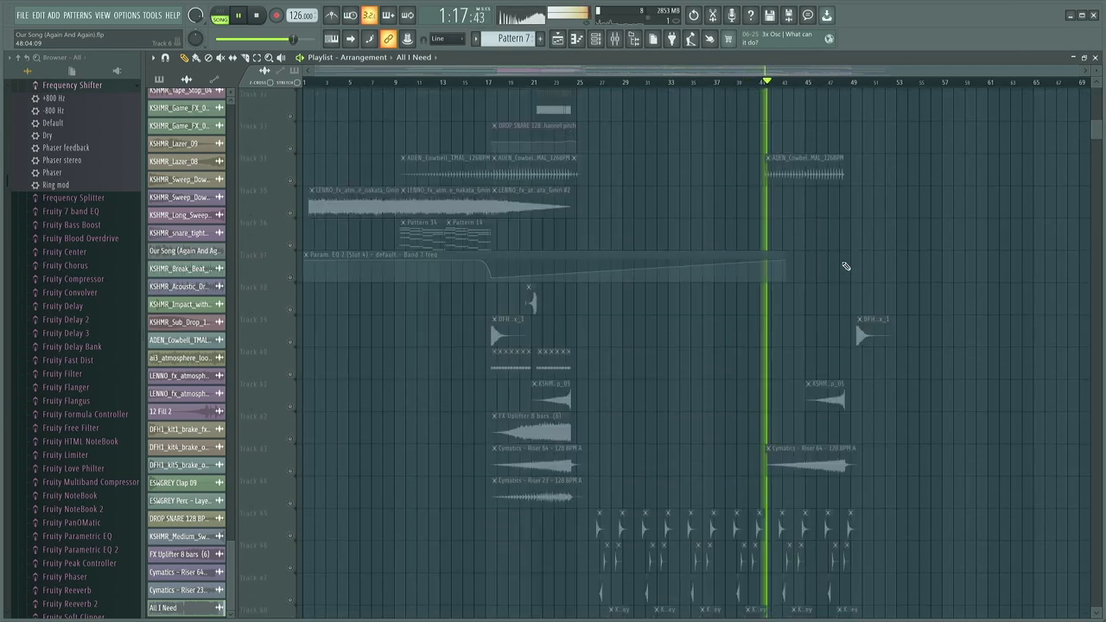
scroll(845, 266, down, 8)
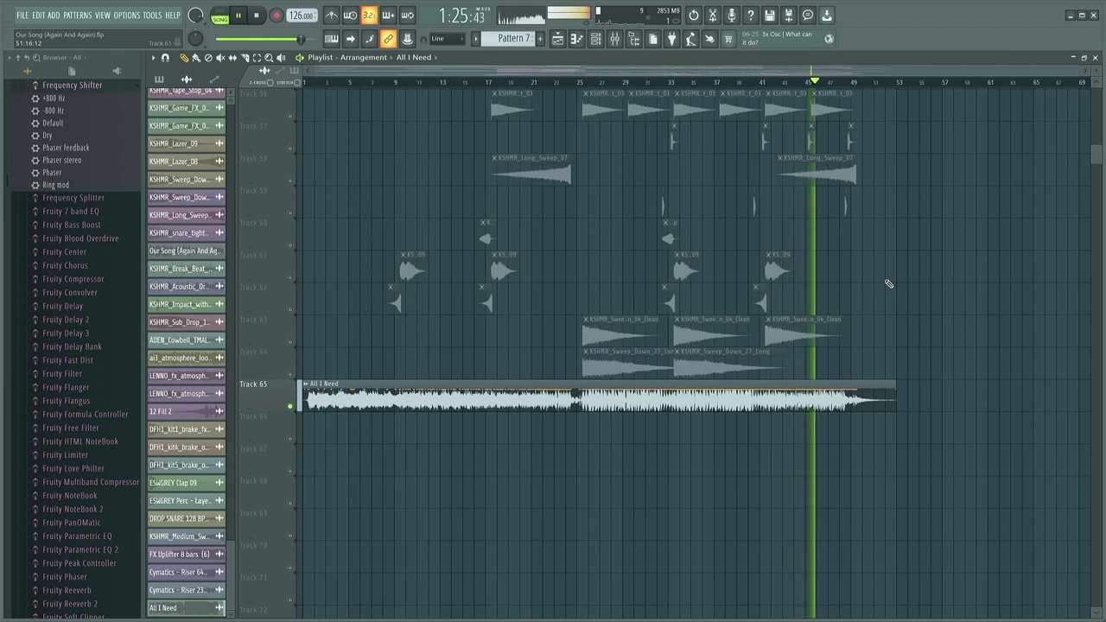
scroll(888, 283, up, 8)
scroll(888, 284, up, 15)
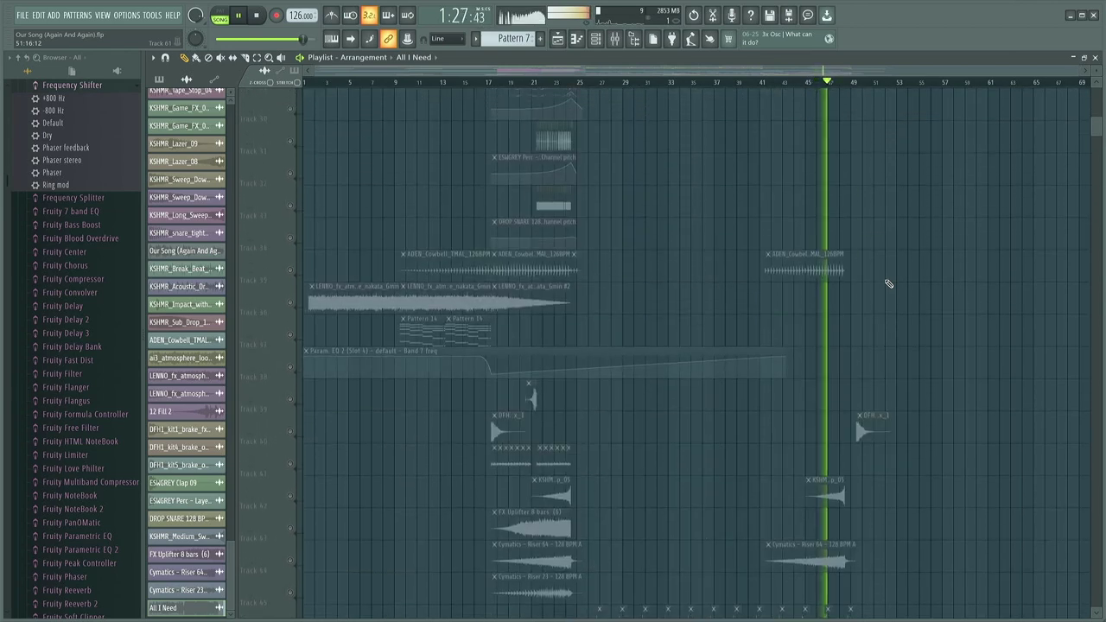
scroll(888, 283, up, 3)
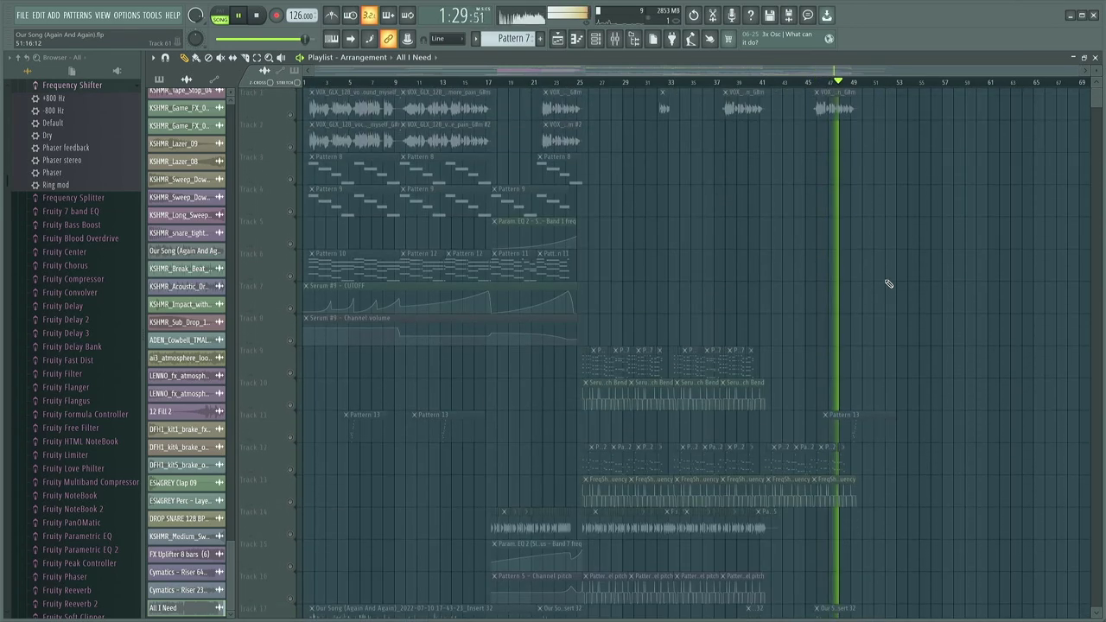